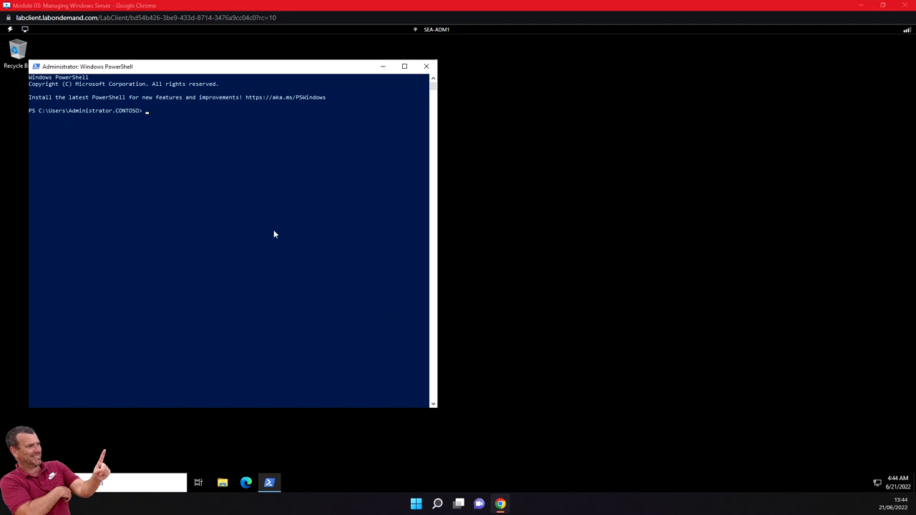
- Set the PowerShell console font size to 28 and move the window higher on screen
{"action": "left_click", "coordinate": [36, 66]}
{"action": "left_click", "coordinate": [58, 167]}
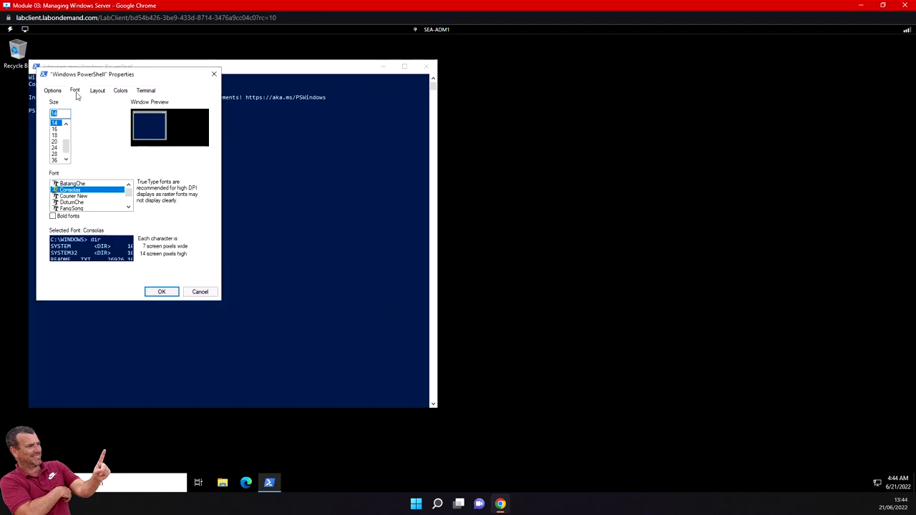
{"action": "left_click", "coordinate": [61, 154]}
{"action": "left_click", "coordinate": [163, 293]}
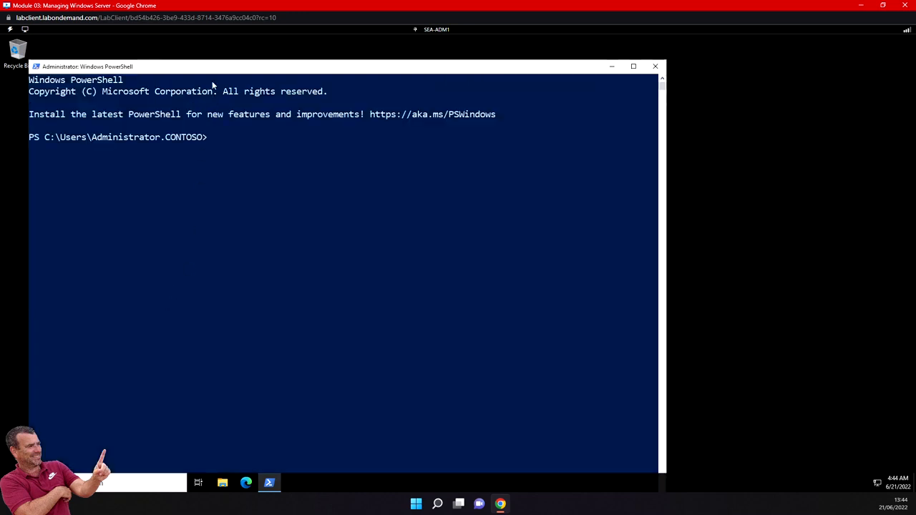
{"action": "left_click_drag", "start_coordinate": [215, 64], "coordinate": [215, 39]}
- Paste and run the Start-BitsTransfer command to download WindowsAdminCenter.msi into Downloads
{"action": "right_click", "coordinate": [216, 112]}
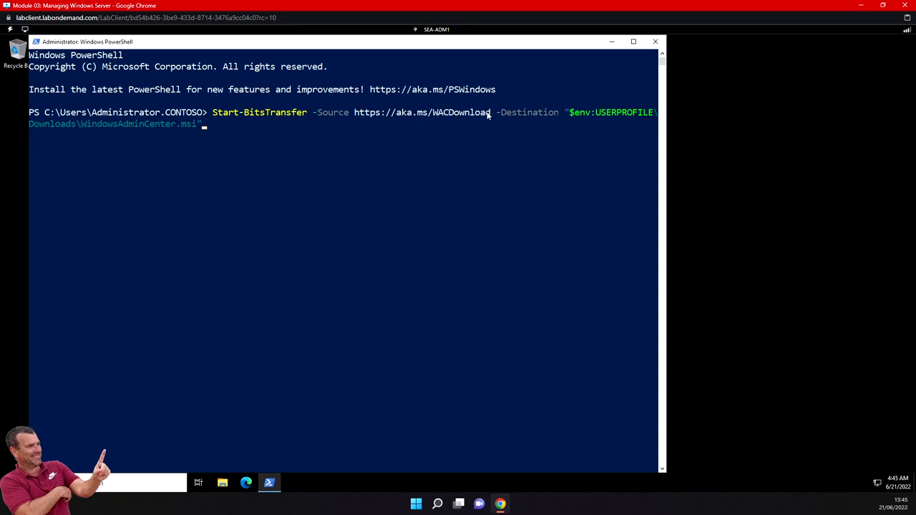
{"action": "left_click", "coordinate": [321, 146]}
{"action": "key", "text": "Escape"}
{"action": "key", "text": "Return"}
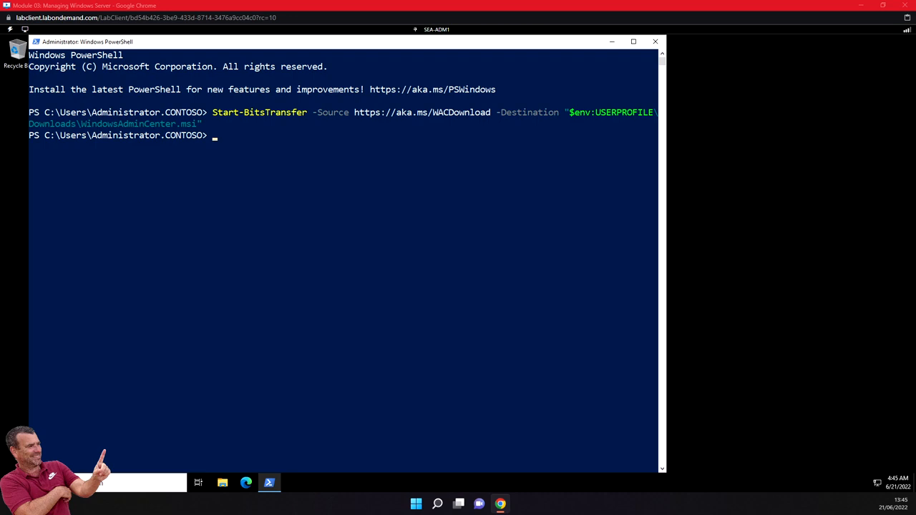
- Paste and run the silent msiexec install of WindowsAdminCenter.msi on port 443 with a generated certificate
{"action": "right_click", "coordinate": [260, 194]}
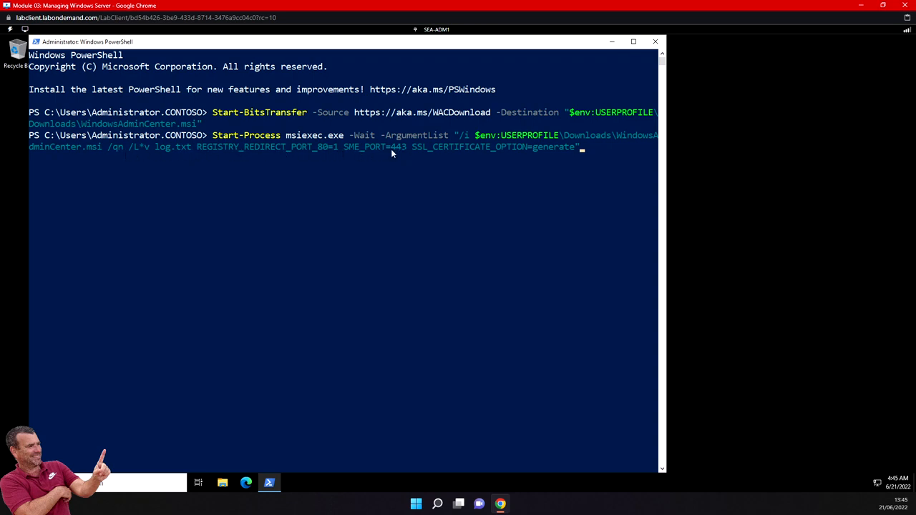
{"action": "left_click", "coordinate": [592, 148]}
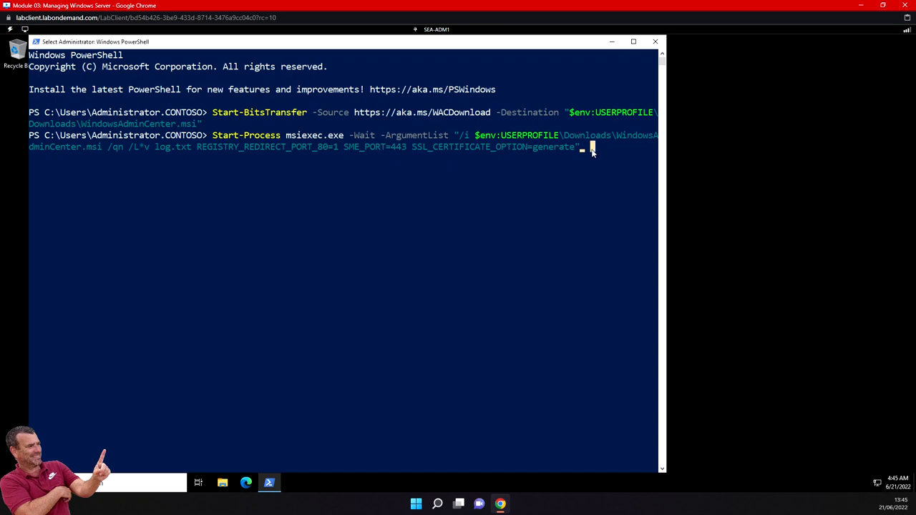
{"action": "key", "text": "Return"}
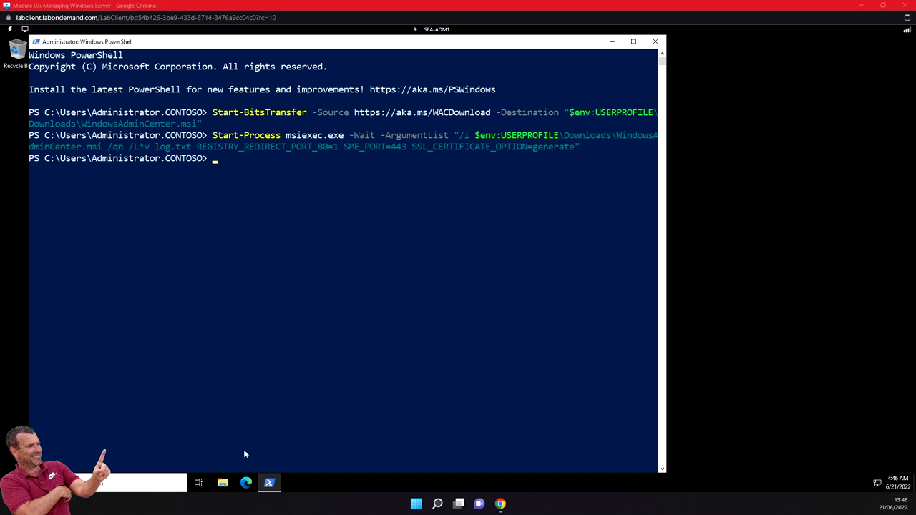
{"action": "left_click", "coordinate": [247, 482]}
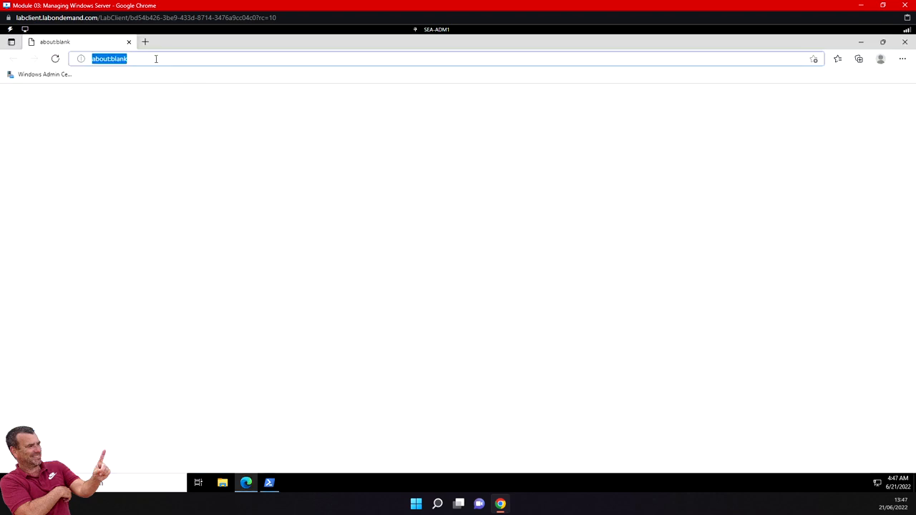
{"action": "key", "text": "BackSpace"}
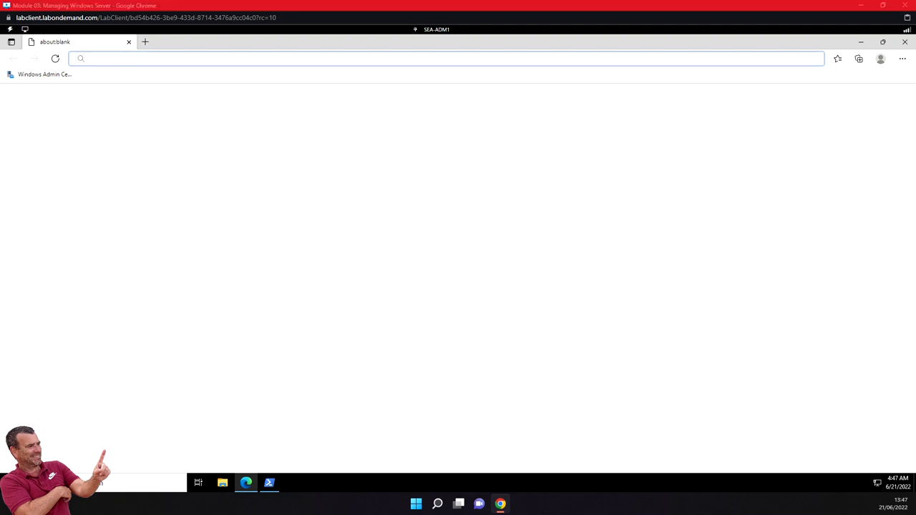
{"action": "left_click", "coordinate": [97, 57]}
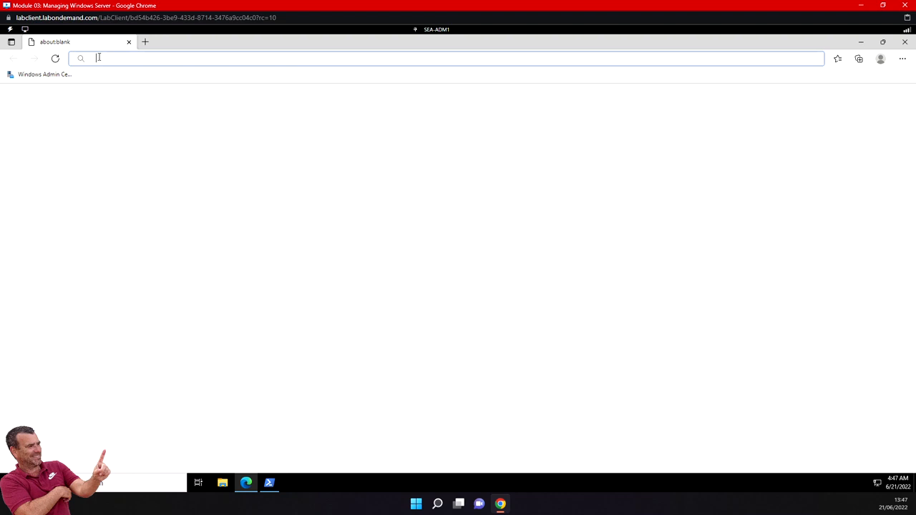
{"action": "type", "text": "https://SEA-ADM1.contoso.com"}
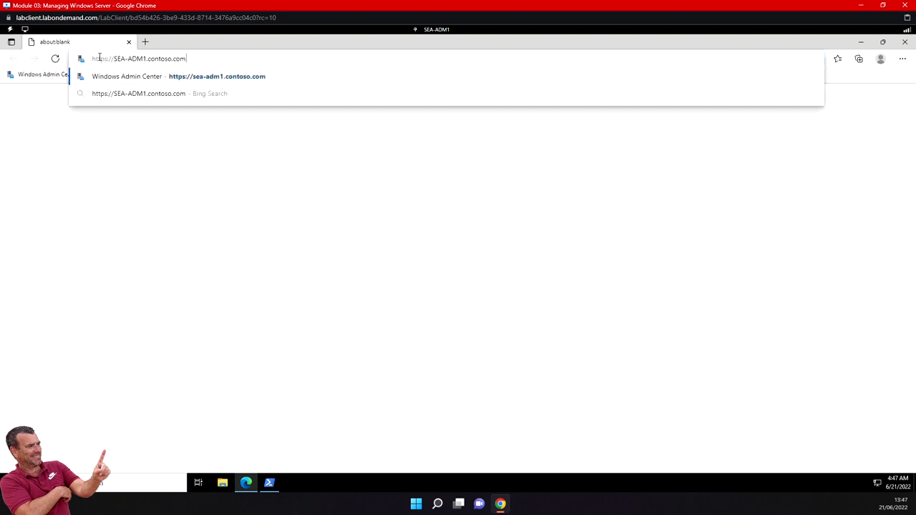
{"action": "key", "text": "Return"}
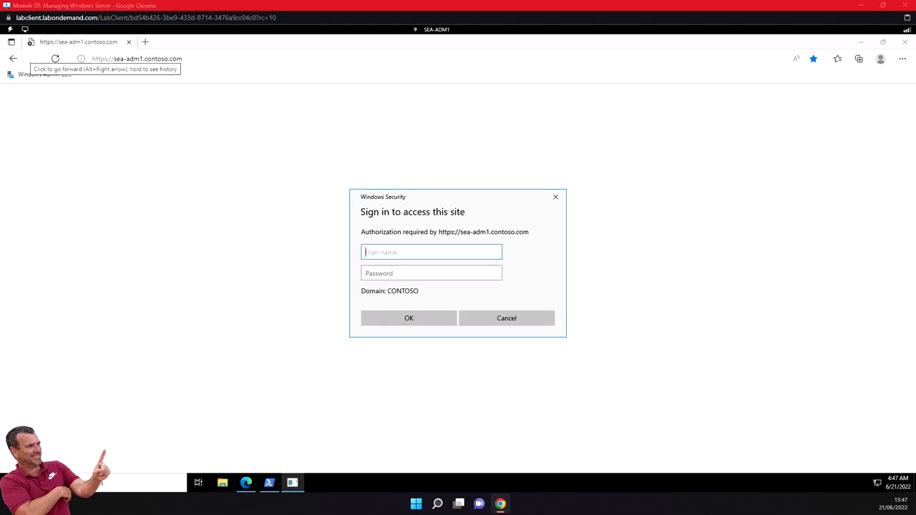
- Sign in to the Windows Security prompt with the CONTOSO domain administrator user name and password
{"action": "left_click", "coordinate": [402, 250]}
{"action": "type", "text": "CONTOSO\\Administrator"}
{"action": "left_click", "coordinate": [395, 274]}
{"action": "type", "text": "Pa55w."}
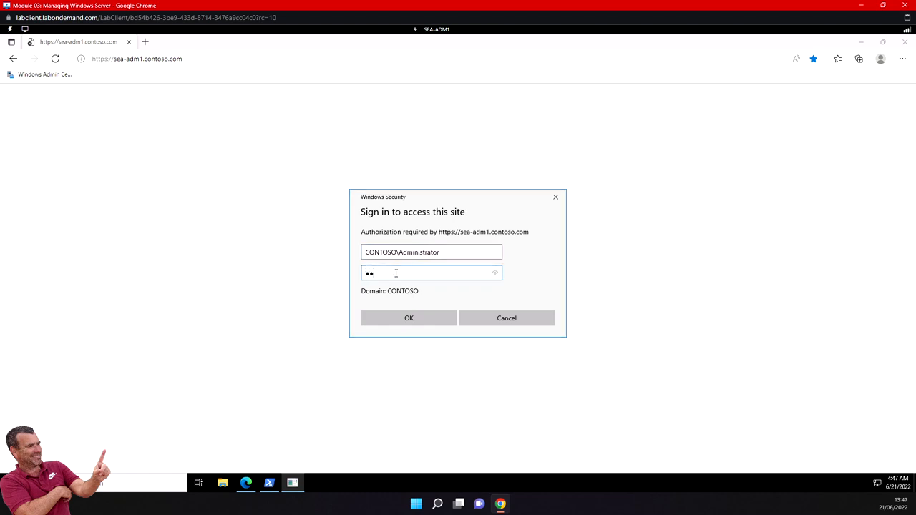
{"action": "type", "text": "rd"}
{"action": "key", "text": "Return"}
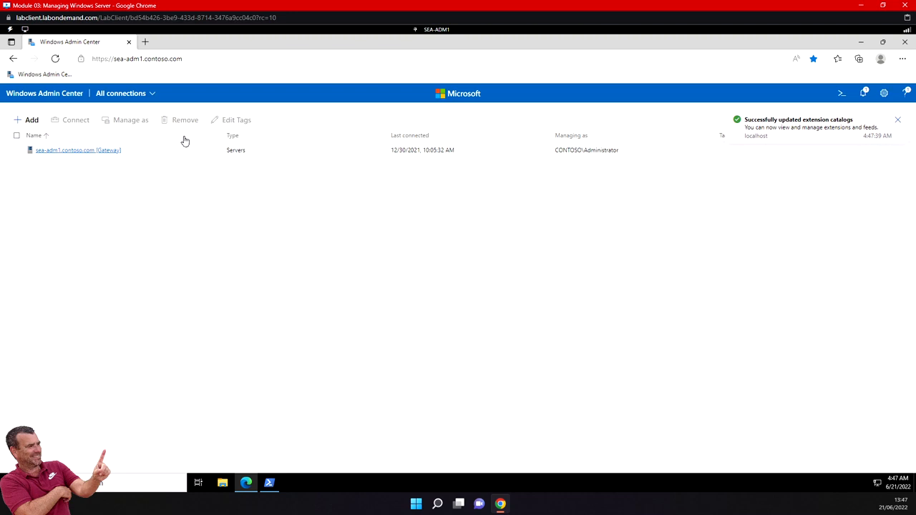
- Choose + Add, then Add on the Servers card
{"action": "left_click", "coordinate": [31, 120]}
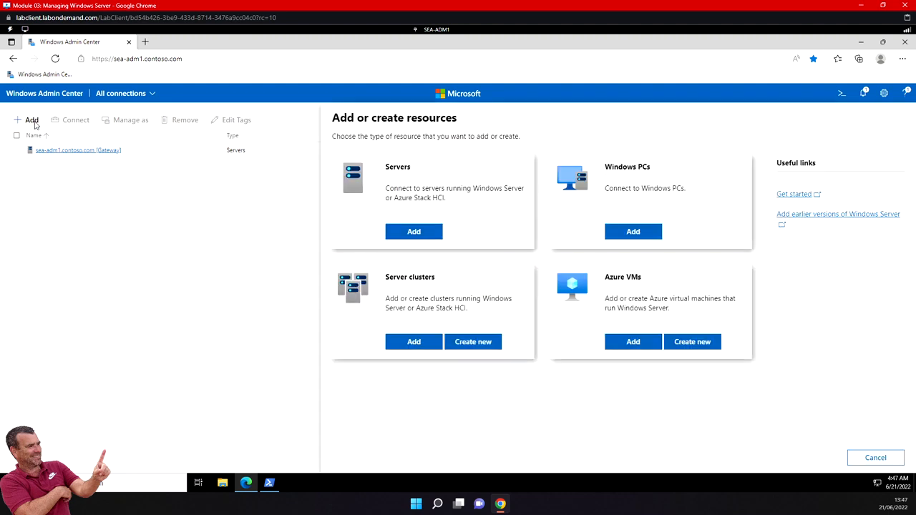
{"action": "left_click", "coordinate": [419, 233]}
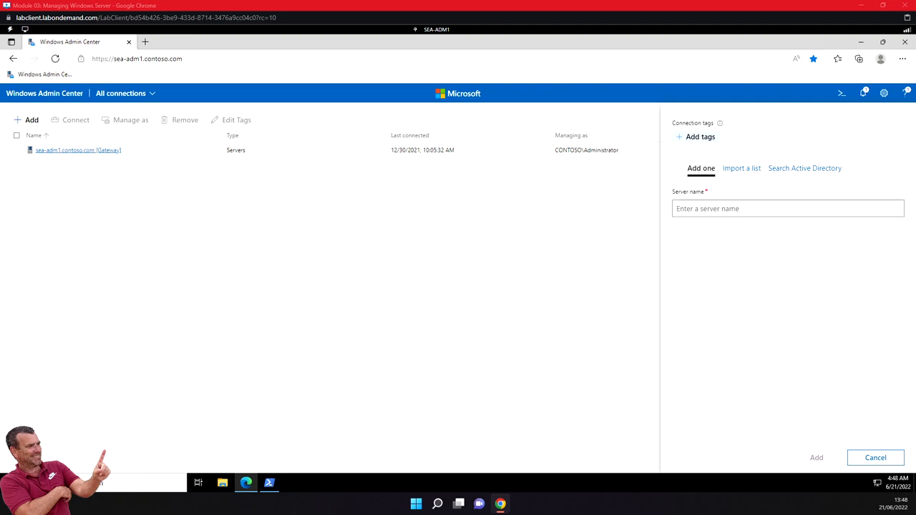
- Add server sea-dc1.contoso.com using another account's domain administrator credentials, and save the password
{"action": "left_click", "coordinate": [706, 207]}
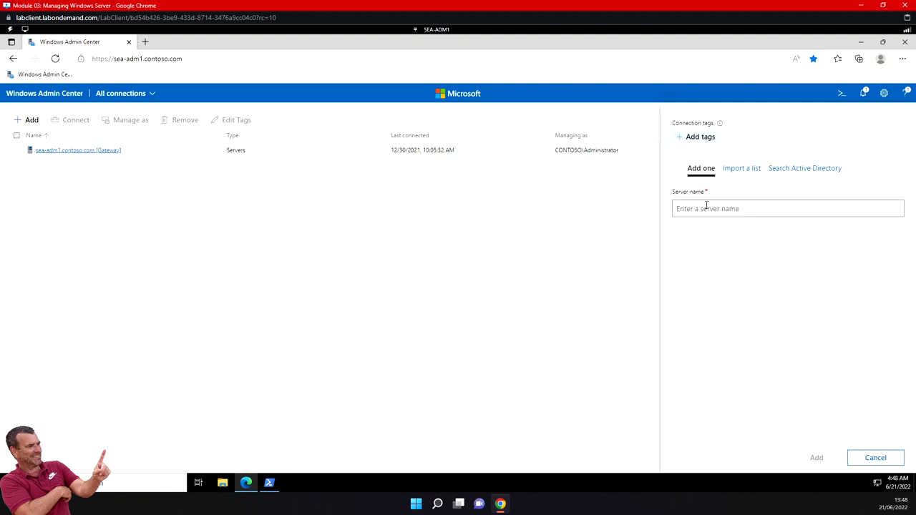
{"action": "type", "text": "sea-dc1.contoso.com"}
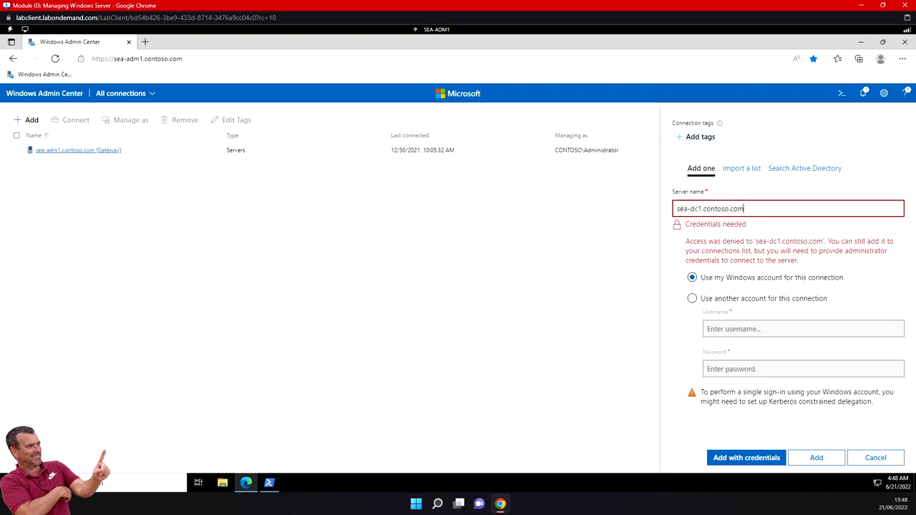
{"action": "left_click", "coordinate": [692, 300]}
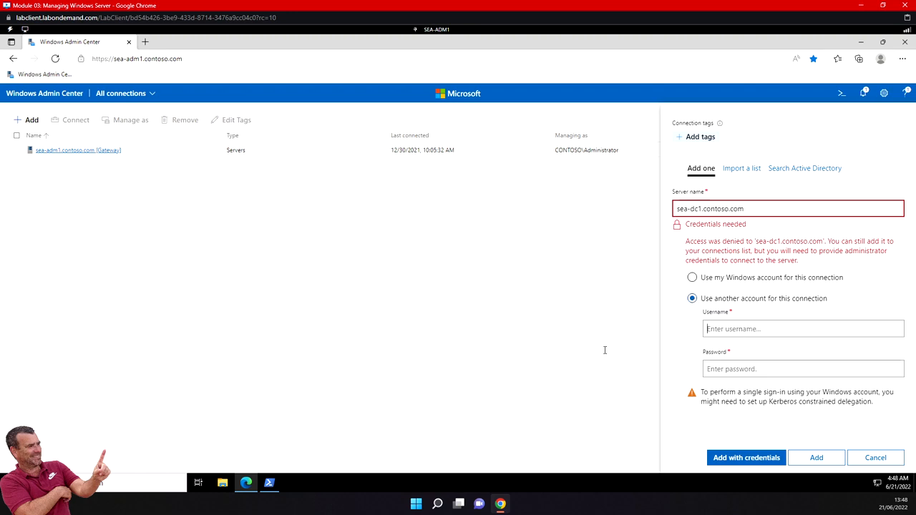
{"action": "left_click", "coordinate": [707, 329]}
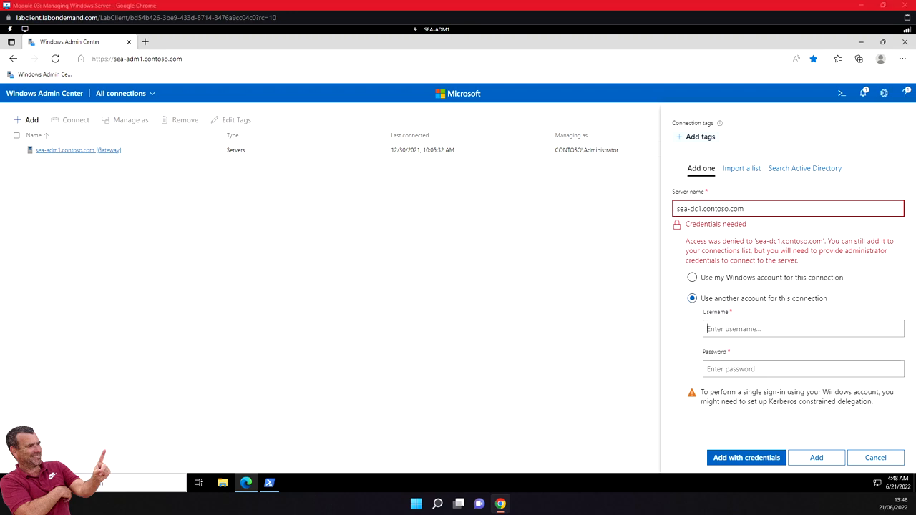
{"action": "type", "text": "CONTOSO\\Administrator"}
{"action": "left_click", "coordinate": [729, 370]}
{"action": "type", "text": "Pa55w.rd"}
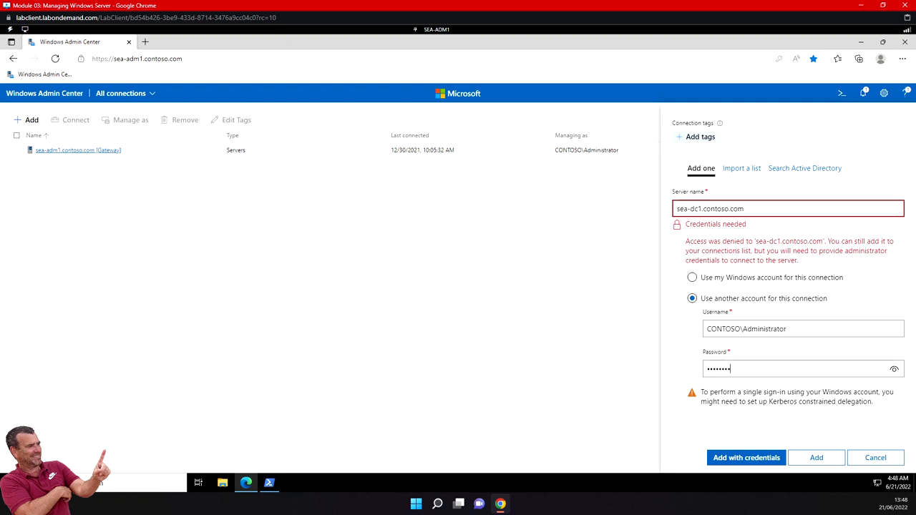
{"action": "left_click", "coordinate": [767, 460]}
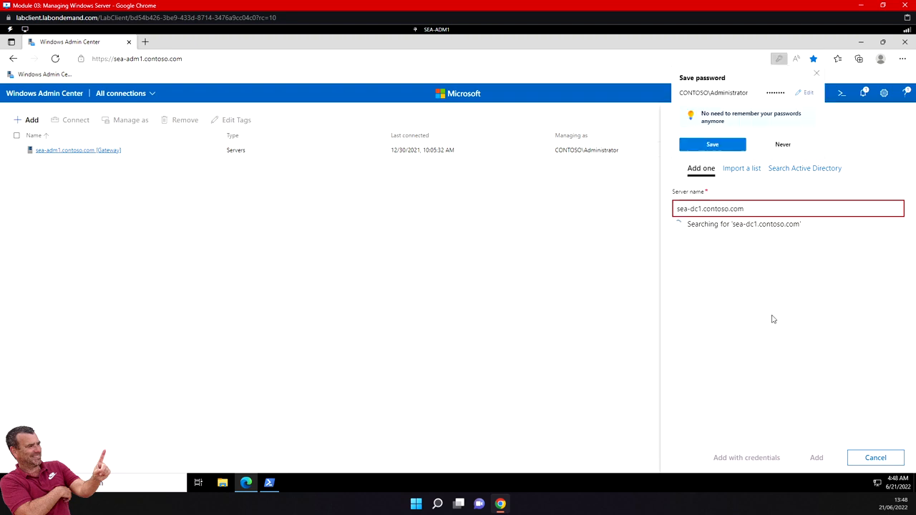
{"action": "left_click", "coordinate": [723, 146]}
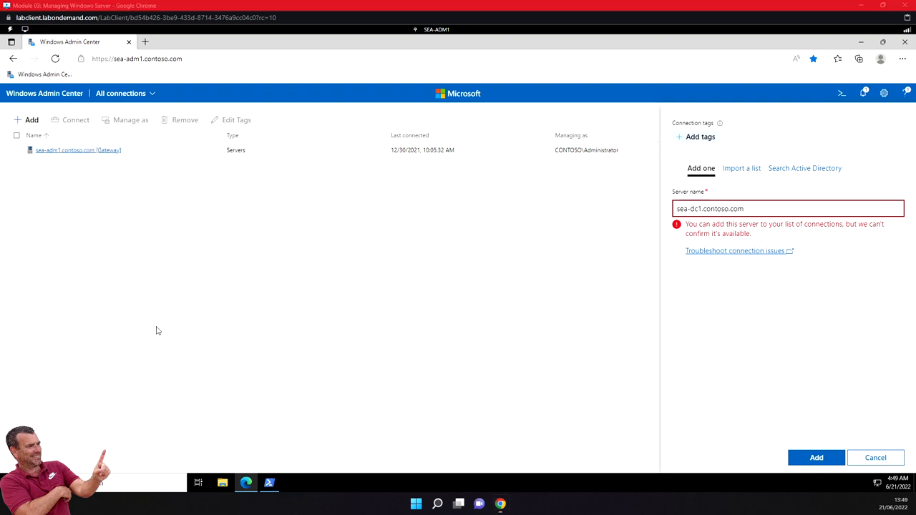
- Add sea-dc1.contoso.com to the connections, select its row, and choose Manage as
{"action": "left_click", "coordinate": [817, 458]}
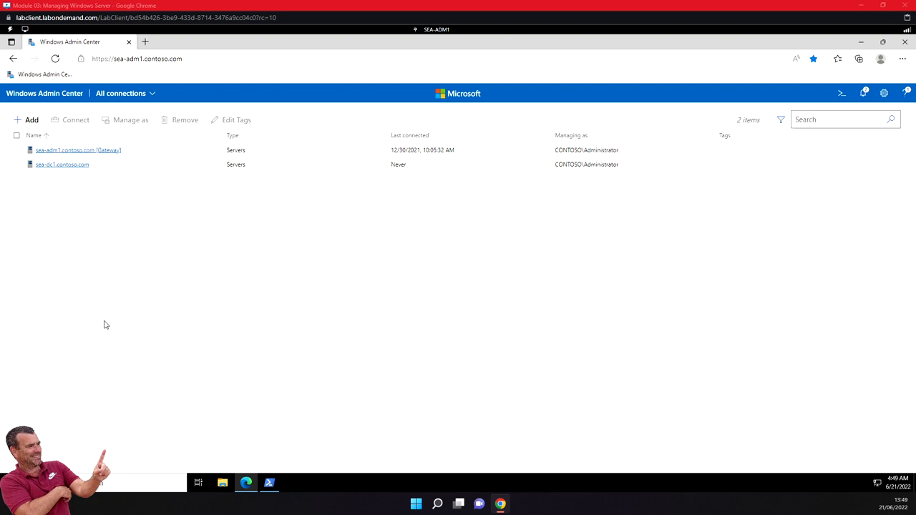
{"action": "left_click", "coordinate": [17, 165]}
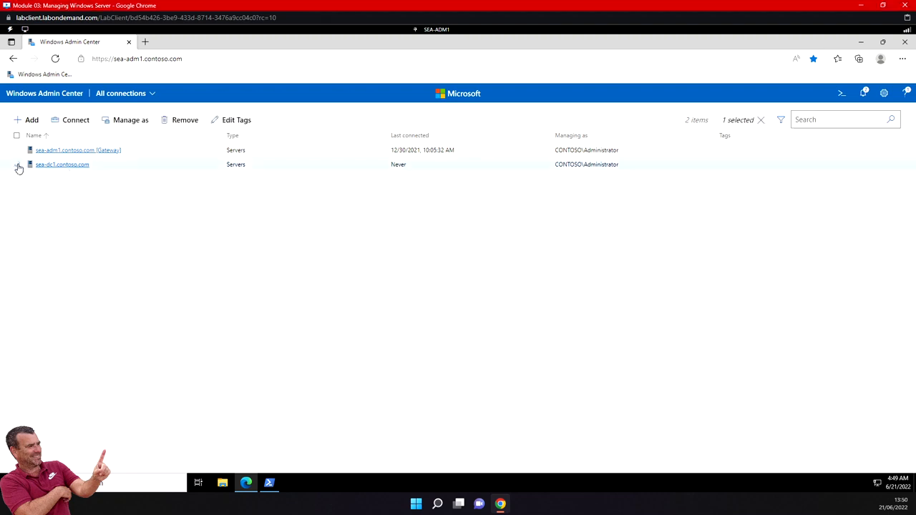
{"action": "left_click", "coordinate": [141, 122]}
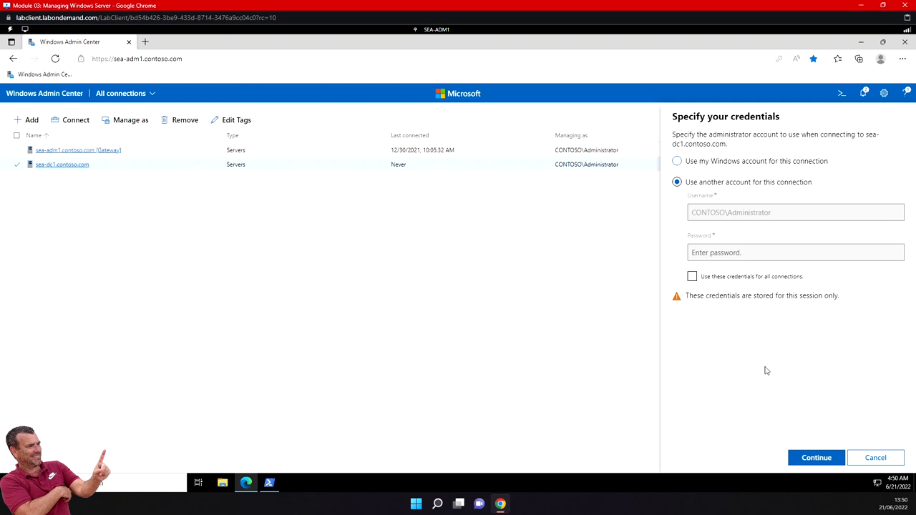
- Manage sea-dc1 with the administrator account's password, applied to all connections, and continue
{"action": "left_click", "coordinate": [811, 456]}
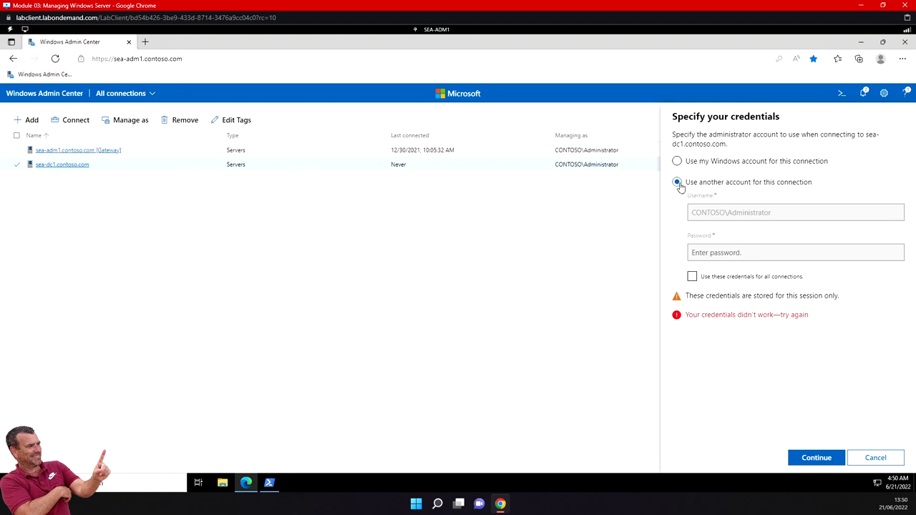
{"action": "left_click", "coordinate": [692, 279]}
{"action": "left_click", "coordinate": [677, 162]}
{"action": "left_click", "coordinate": [816, 456]}
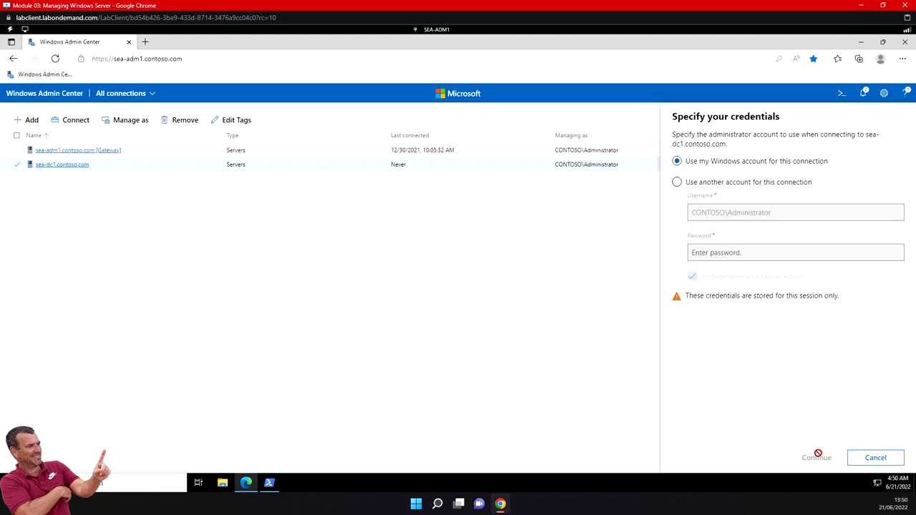
{"action": "left_click", "coordinate": [678, 182]}
{"action": "left_click", "coordinate": [729, 212]}
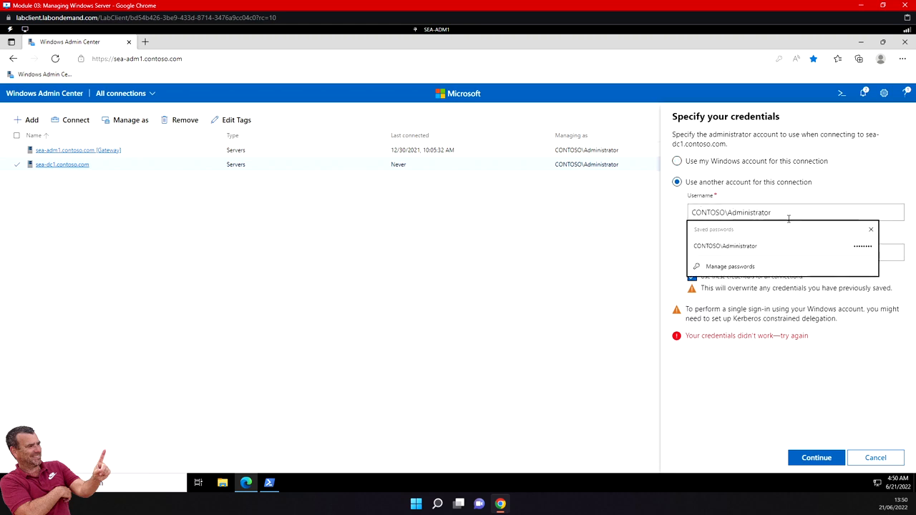
{"action": "key", "text": "Escape"}
{"action": "left_click", "coordinate": [719, 253]}
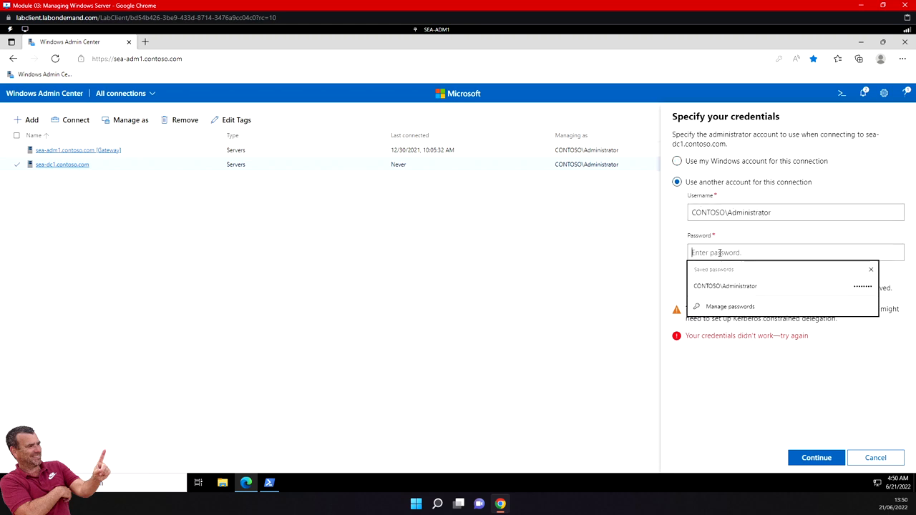
{"action": "type", "text": "Pa5"}
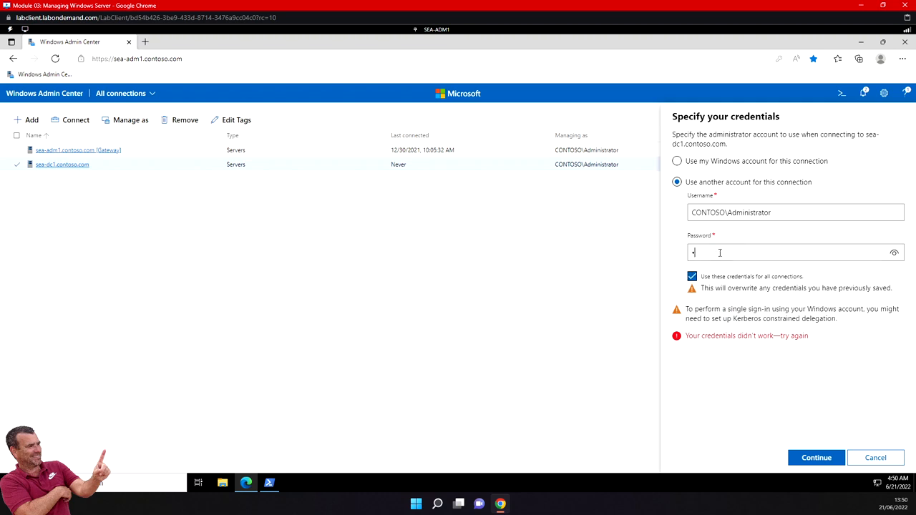
{"action": "type", "text": "5w.rd"}
{"action": "left_click", "coordinate": [894, 254]}
{"action": "left_click", "coordinate": [813, 455]}
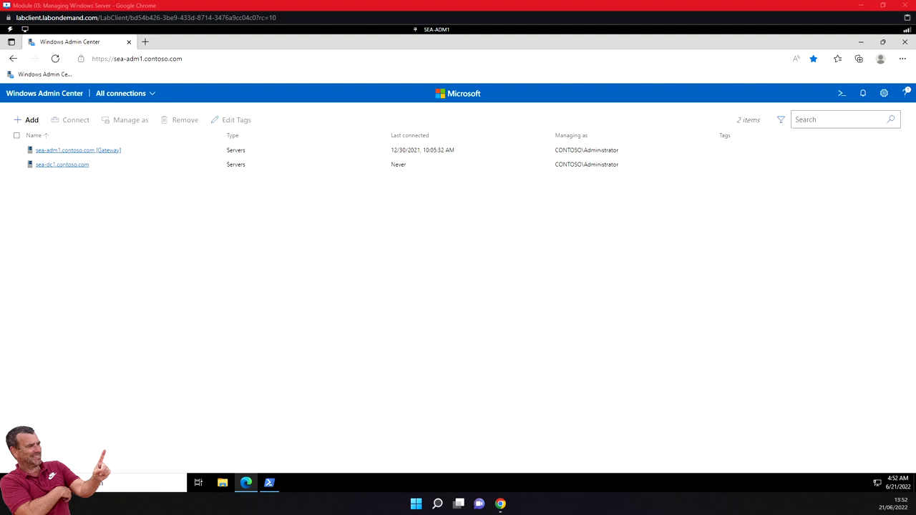
- Open Windows Admin Center Settings from the header gear icon
{"action": "left_click", "coordinate": [885, 94]}
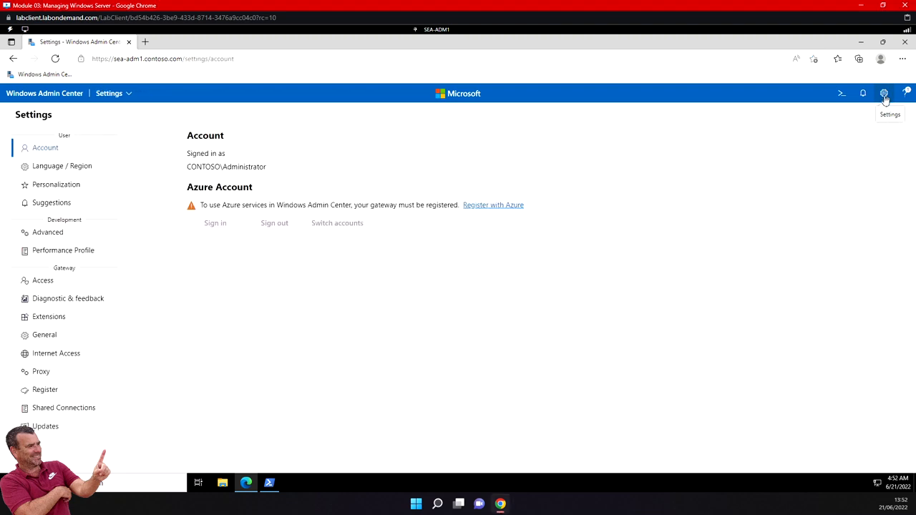
- Browse the Available extensions list and view the Security (Preview) extension's details
{"action": "left_click", "coordinate": [43, 319]}
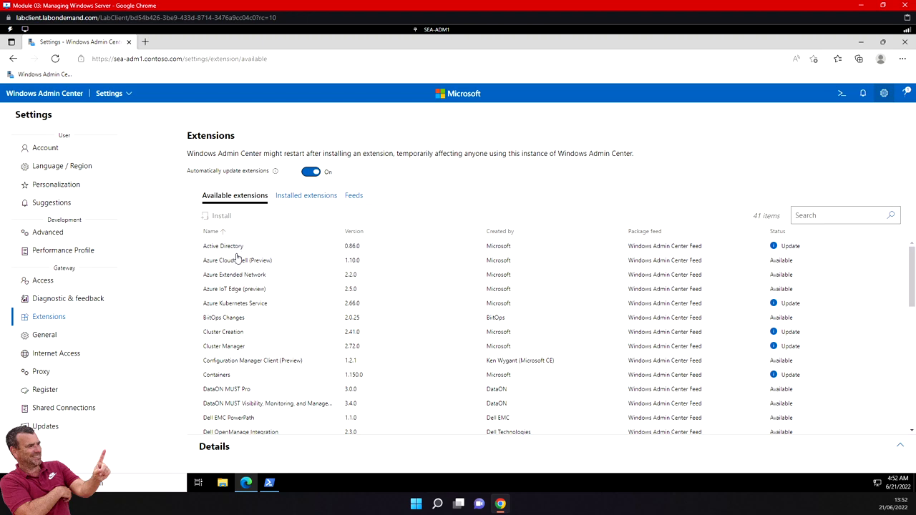
{"action": "scroll", "coordinate": [241, 352], "scroll_direction": "down", "scroll_amount": 5}
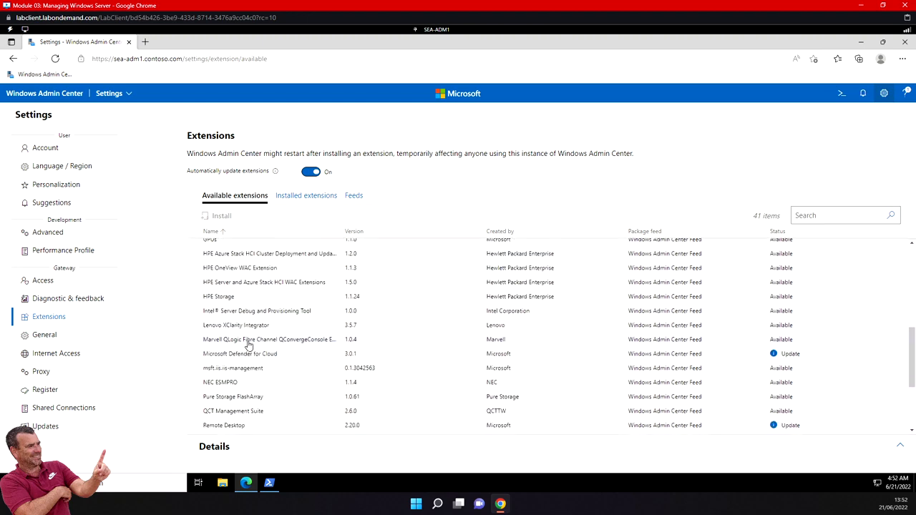
{"action": "scroll", "coordinate": [248, 345], "scroll_direction": "down", "scroll_amount": 3}
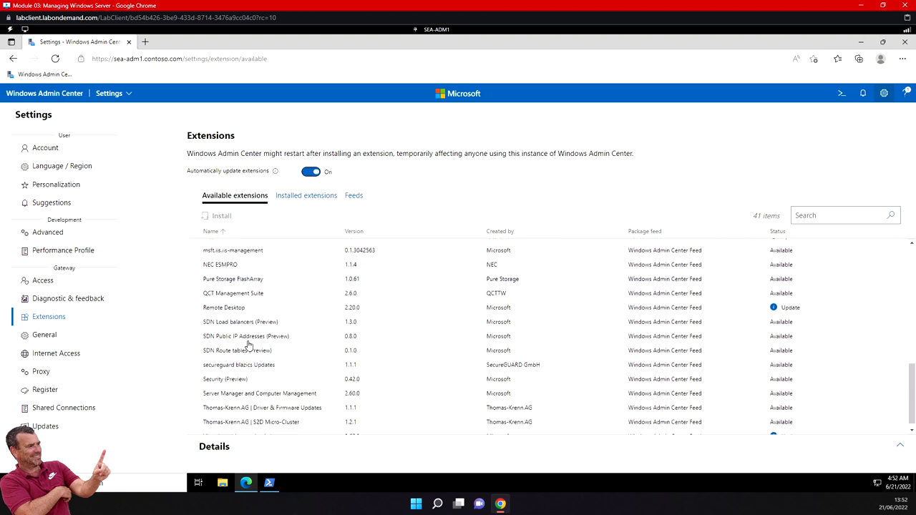
{"action": "left_click", "coordinate": [237, 381]}
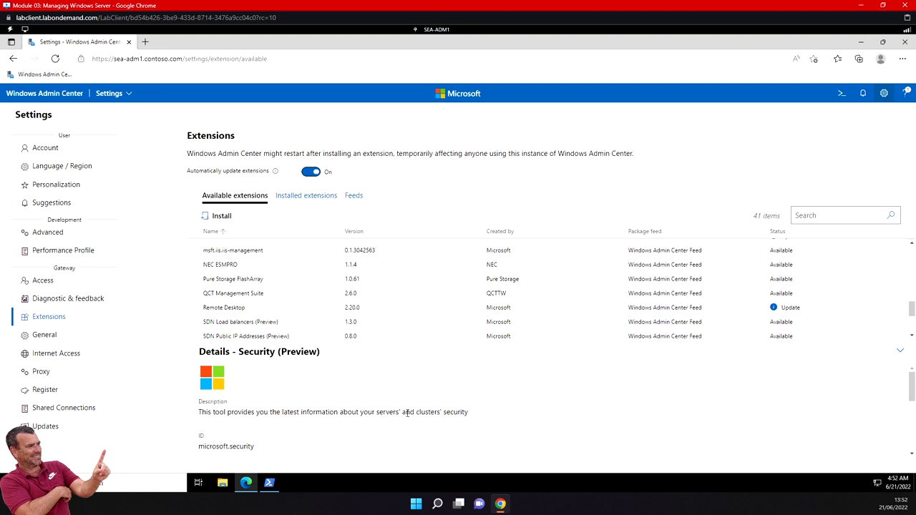
{"action": "scroll", "coordinate": [304, 409], "scroll_direction": "down", "scroll_amount": 3}
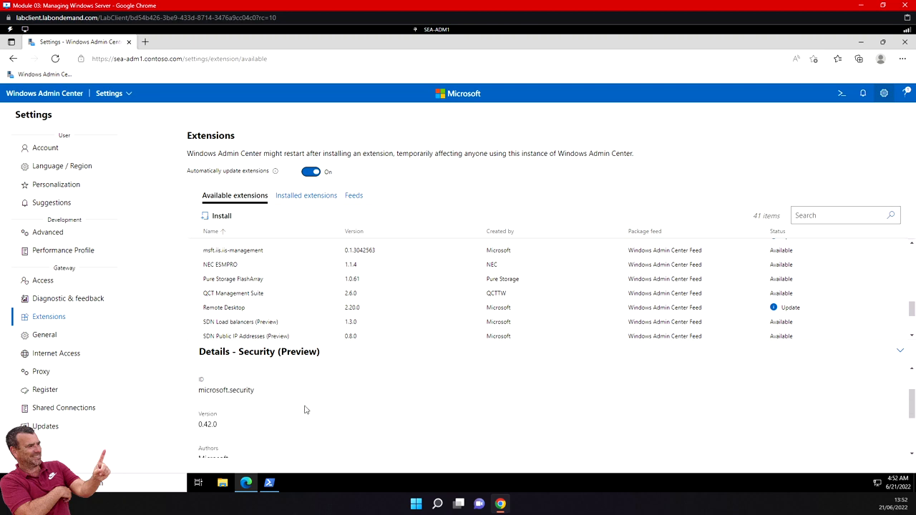
{"action": "scroll", "coordinate": [305, 410], "scroll_direction": "down", "scroll_amount": 1}
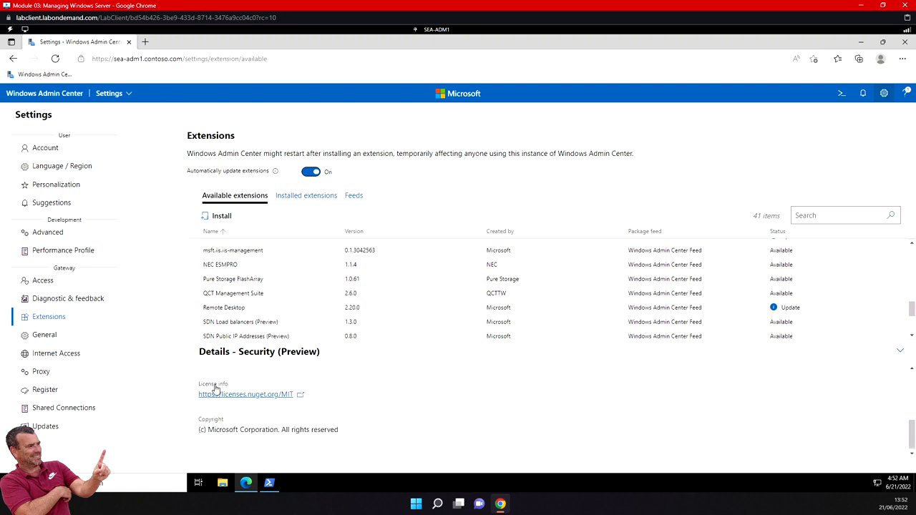
{"action": "scroll", "coordinate": [250, 404], "scroll_direction": "up", "scroll_amount": 3}
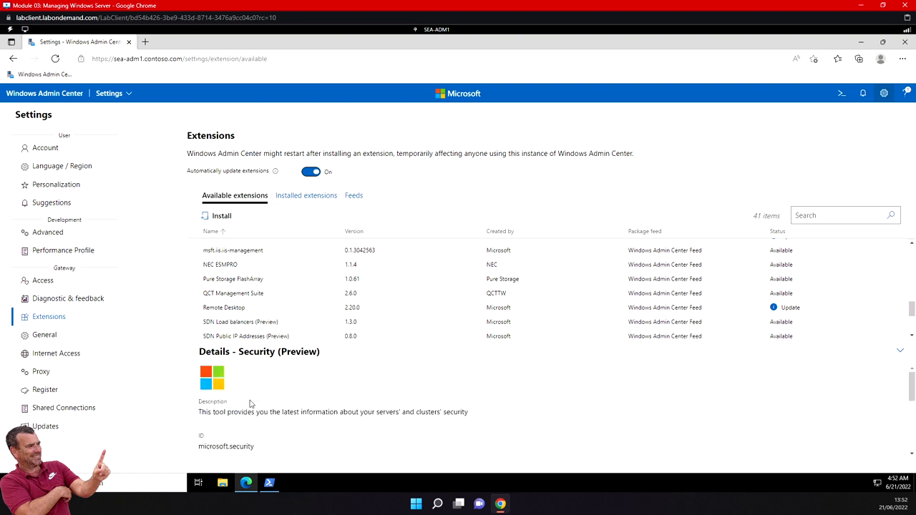
- Install the Security (Preview) extension, then view the list of 43 installed extensions
{"action": "left_click", "coordinate": [221, 216]}
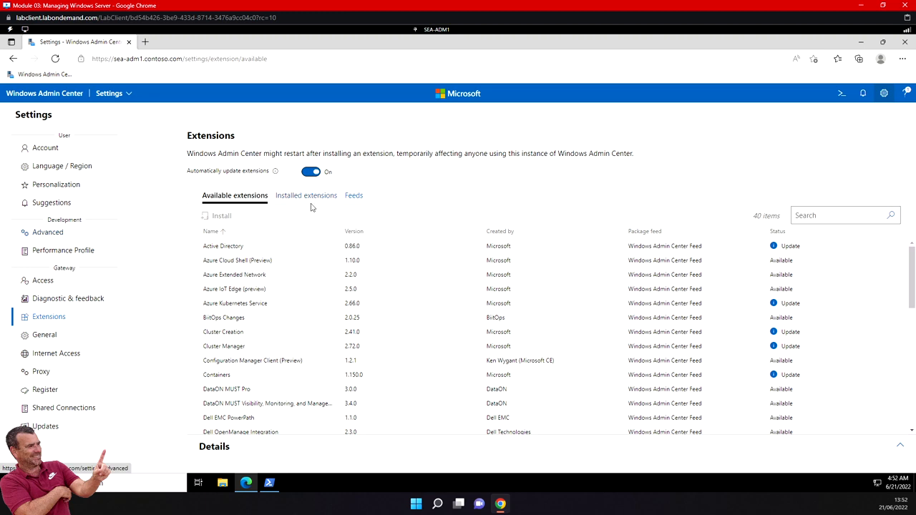
{"action": "left_click", "coordinate": [306, 201]}
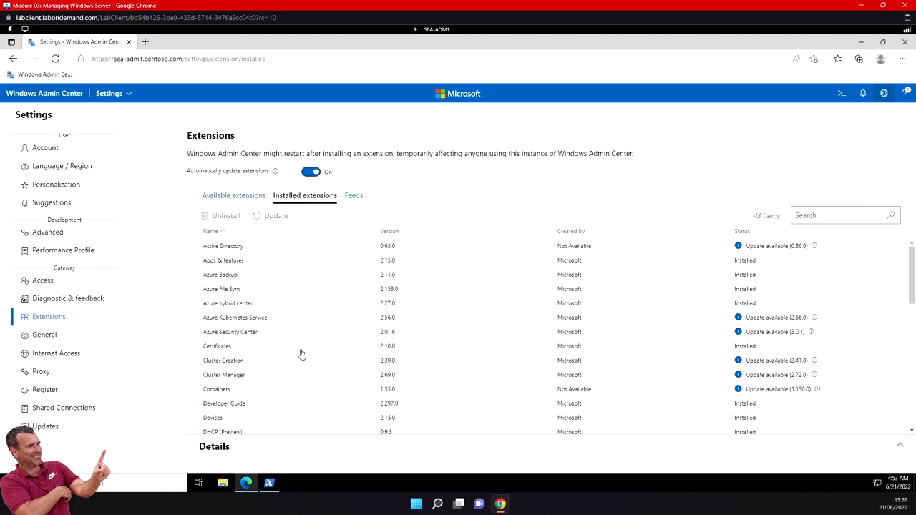
{"action": "scroll", "coordinate": [301, 353], "scroll_direction": "down", "scroll_amount": 1}
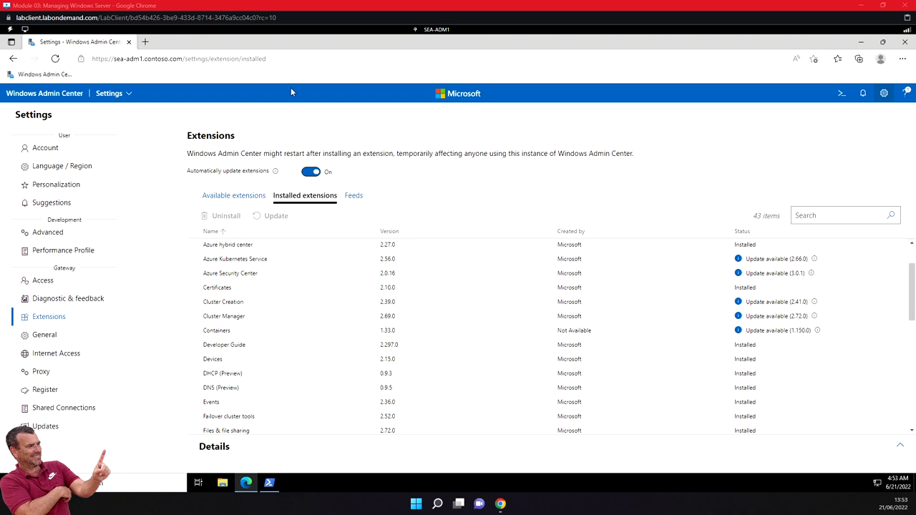
- Connect Server Manager to sea-dc1.contoso.com to see its Overview with CPU and memory charts
{"action": "left_click", "coordinate": [111, 94]}
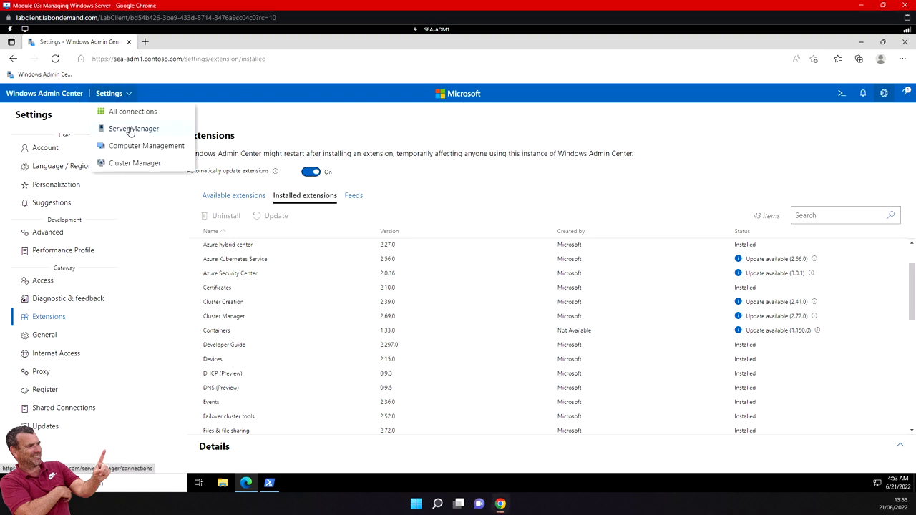
{"action": "left_click", "coordinate": [130, 130]}
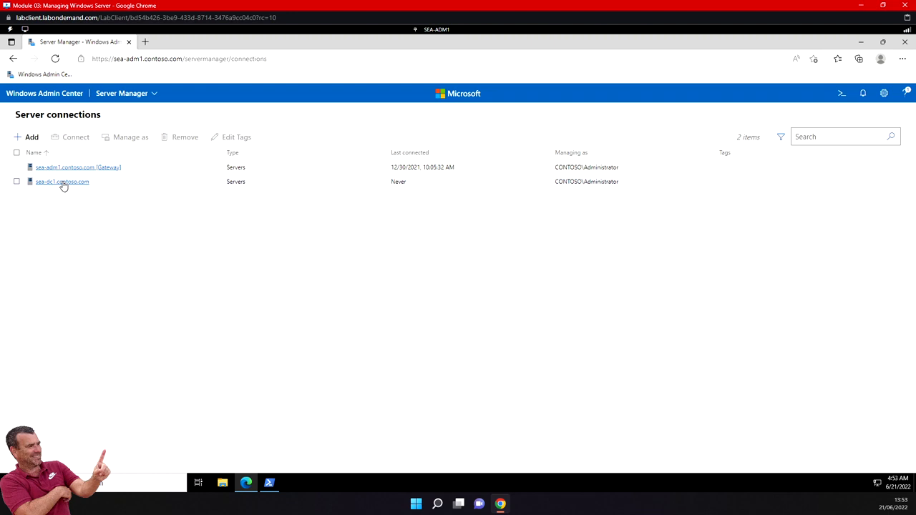
{"action": "left_click", "coordinate": [17, 182]}
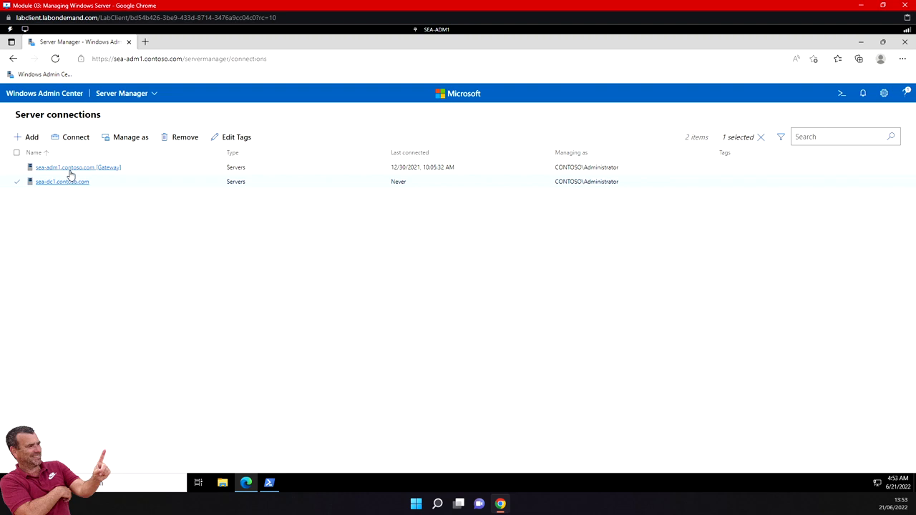
{"action": "left_click", "coordinate": [64, 183]}
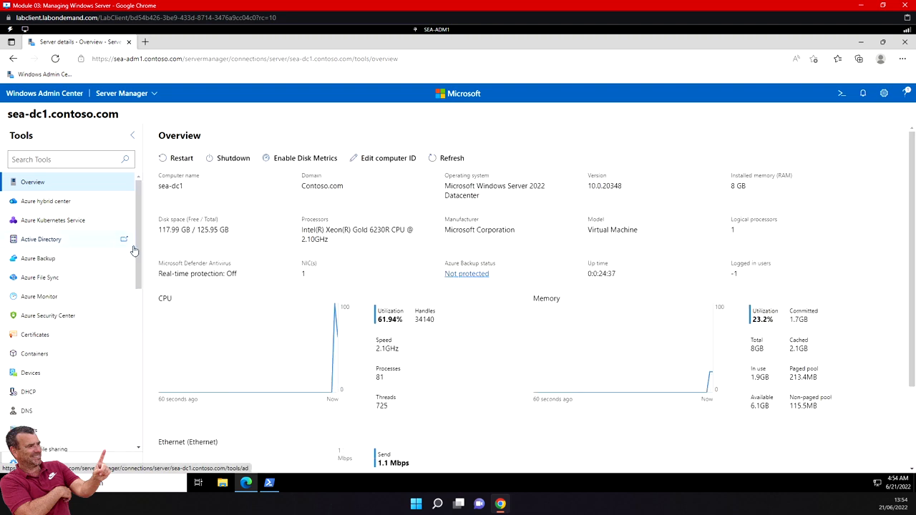
- Open the DNS tool for sea-dc1 from the Tools list
{"action": "left_click_drag", "start_coordinate": [139, 256], "coordinate": [146, 355]}
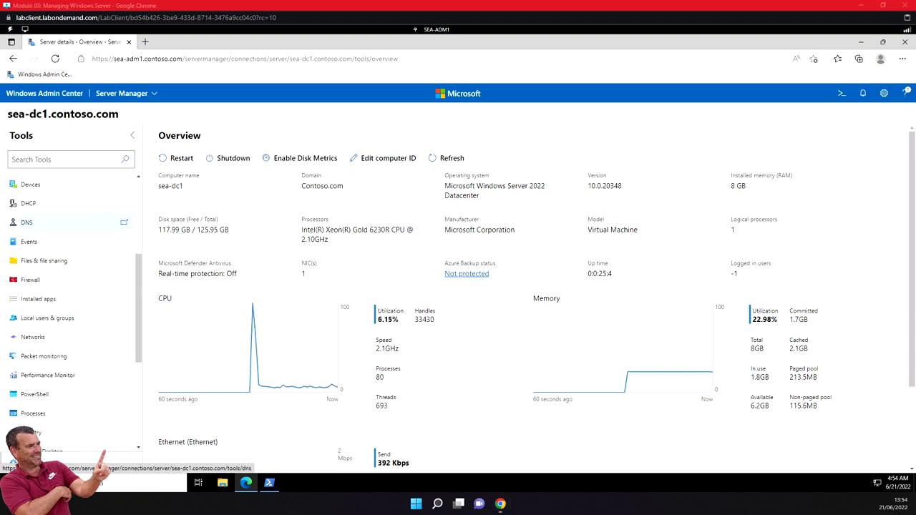
{"action": "left_click", "coordinate": [40, 229]}
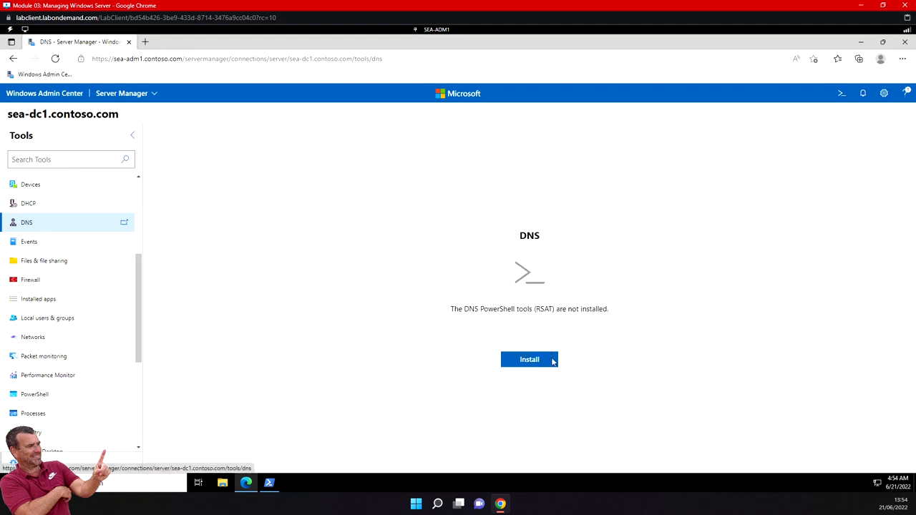
- Install the DNS PowerShell tools on sea-dc1 and view the 11 Contoso.com zone records
{"action": "left_click", "coordinate": [535, 363]}
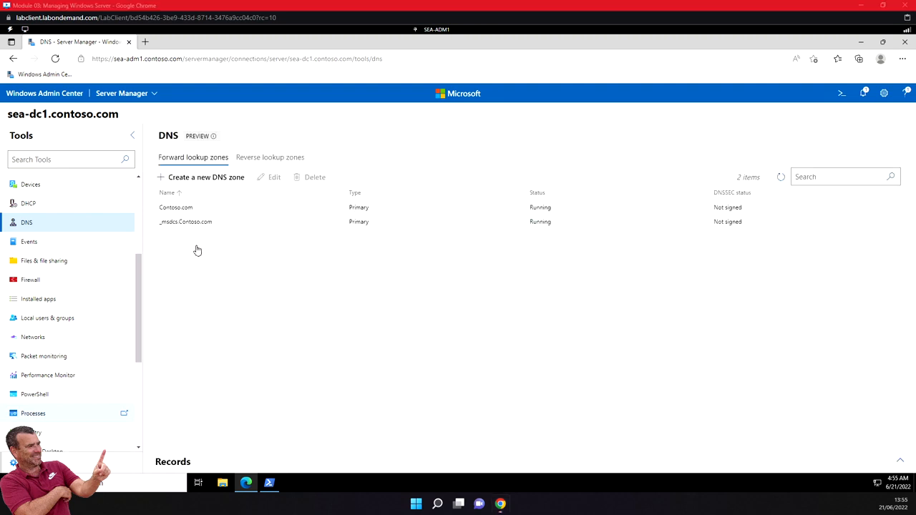
{"action": "left_click", "coordinate": [186, 209]}
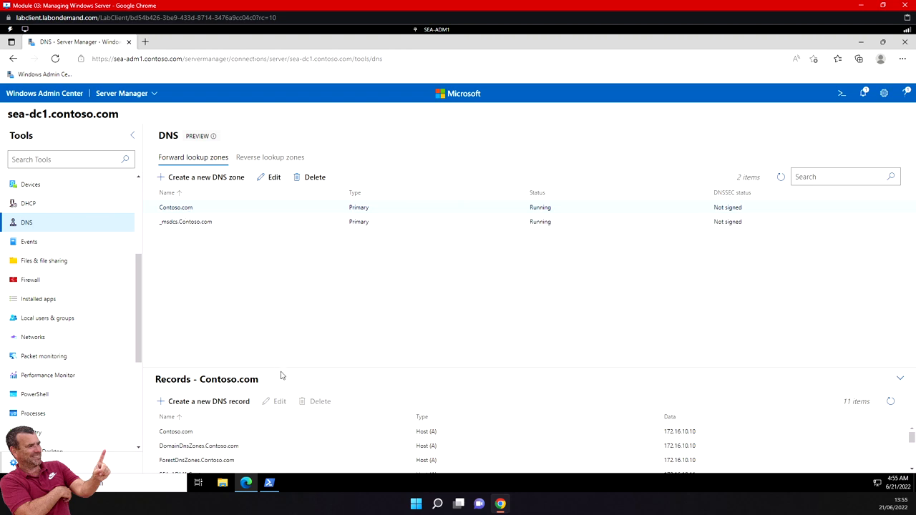
{"action": "scroll", "coordinate": [270, 437], "scroll_direction": "down", "scroll_amount": 3}
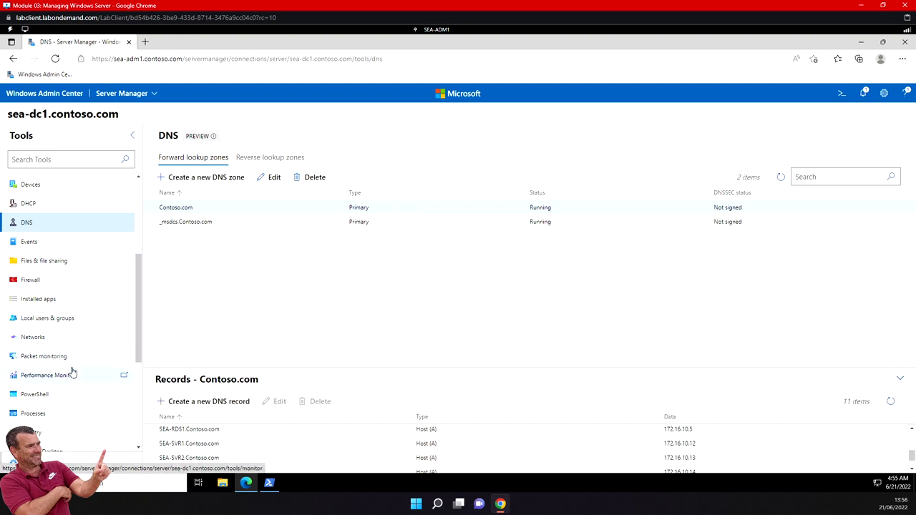
- Browse sea-dc1's Tools list, then return from DNS to the Windows Admin Center connections list
{"action": "scroll", "coordinate": [72, 372], "scroll_direction": "up", "scroll_amount": 3}
{"action": "scroll", "coordinate": [72, 372], "scroll_direction": "up", "scroll_amount": 1}
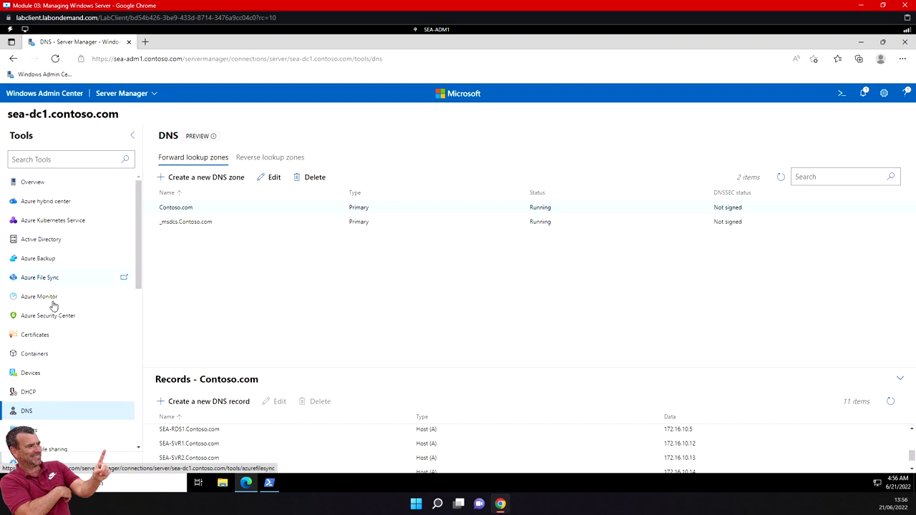
{"action": "scroll", "coordinate": [54, 347], "scroll_direction": "down", "scroll_amount": 2}
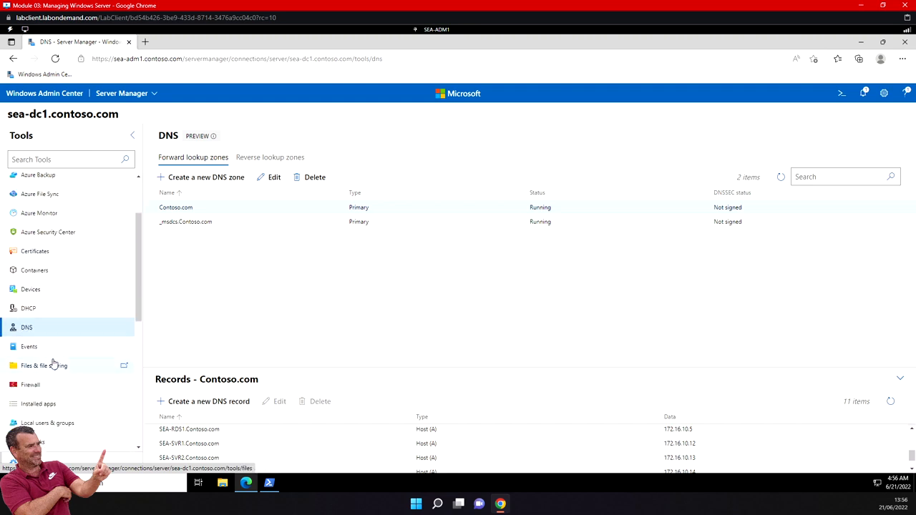
{"action": "scroll", "coordinate": [54, 351], "scroll_direction": "down", "scroll_amount": 2}
{"action": "scroll", "coordinate": [53, 368], "scroll_direction": "down", "scroll_amount": 2}
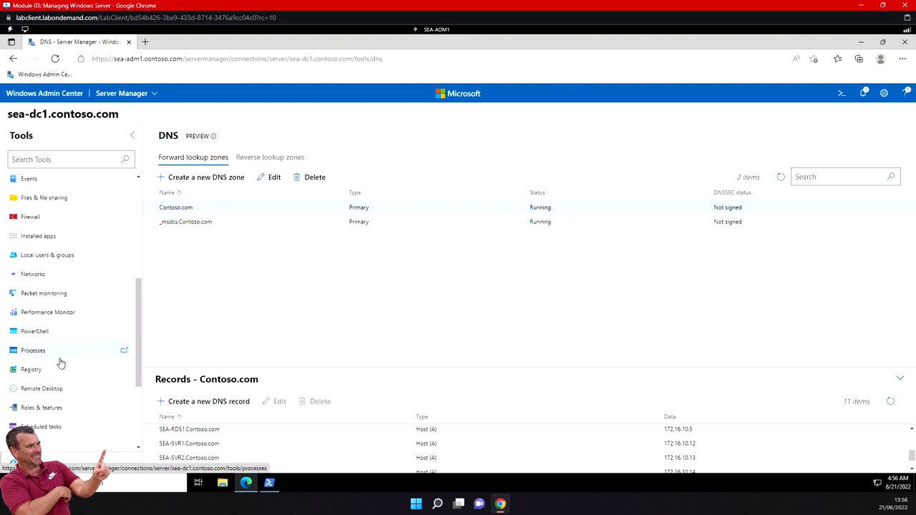
{"action": "scroll", "coordinate": [61, 362], "scroll_direction": "down", "scroll_amount": 4}
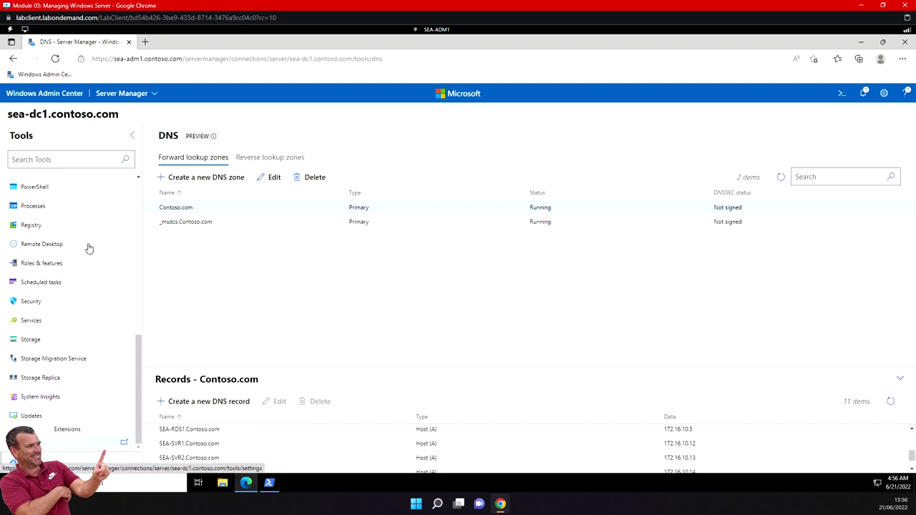
{"action": "scroll", "coordinate": [94, 273], "scroll_direction": "up", "scroll_amount": 2}
{"action": "scroll", "coordinate": [95, 273], "scroll_direction": "up", "scroll_amount": 2}
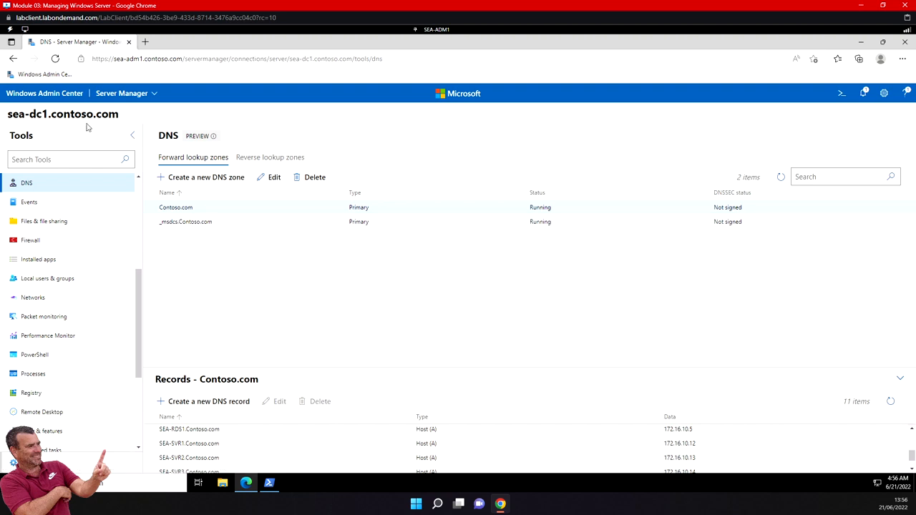
{"action": "left_click", "coordinate": [65, 94]}
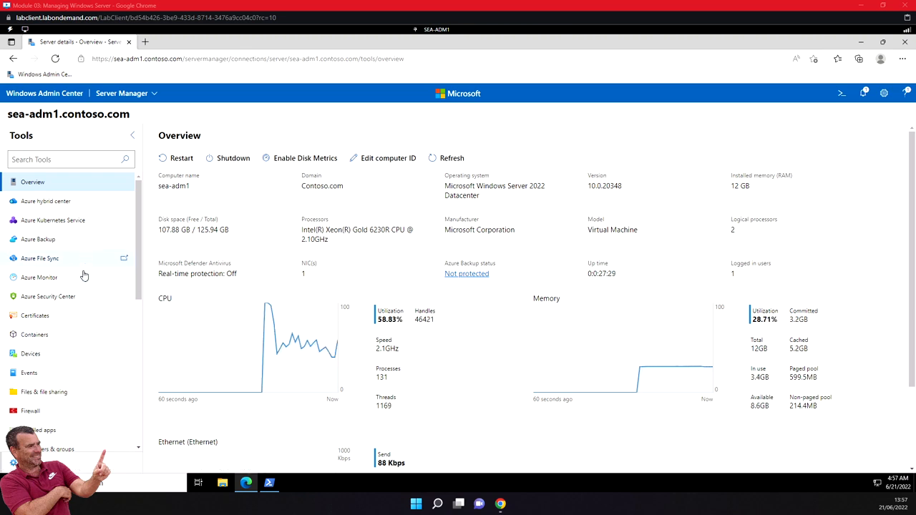
{"action": "scroll", "coordinate": [77, 309], "scroll_direction": "down", "scroll_amount": 5}
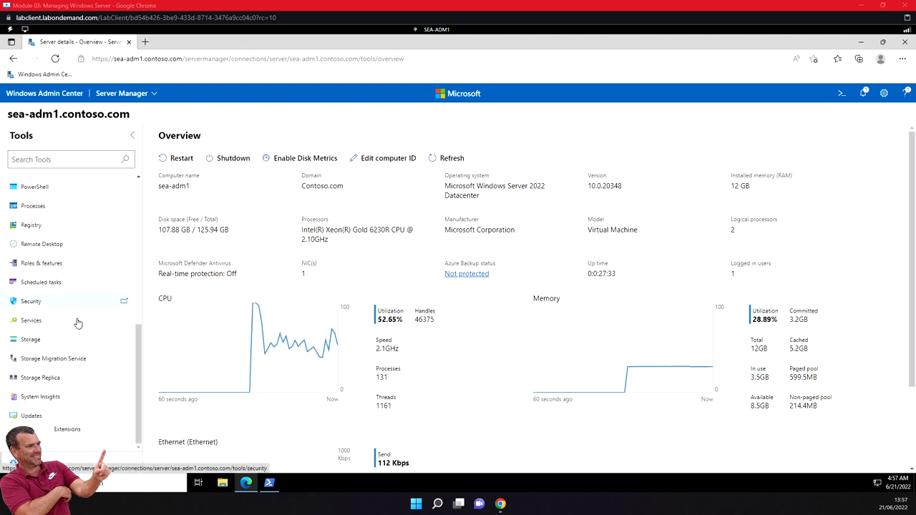
- Open Roles and features for sea-adm1 and browse down its 268-item list
{"action": "left_click", "coordinate": [62, 265]}
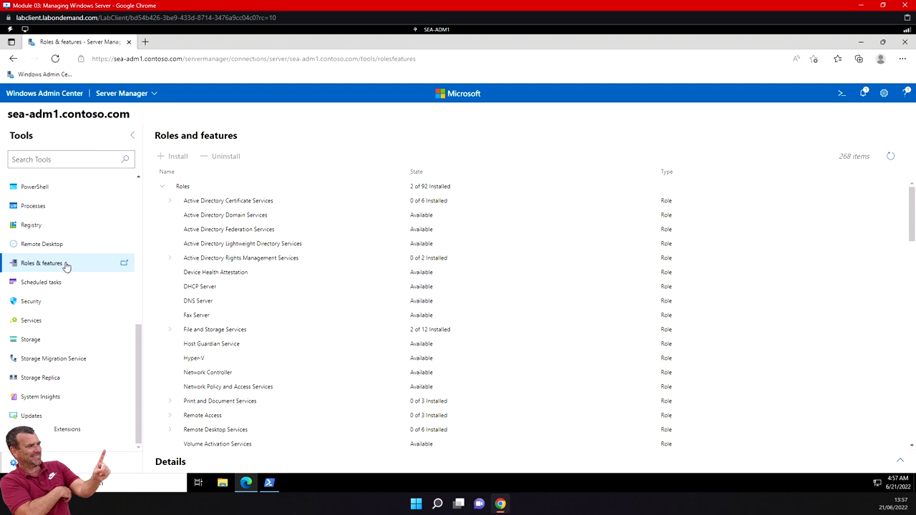
{"action": "scroll", "coordinate": [266, 362], "scroll_direction": "down", "scroll_amount": 3}
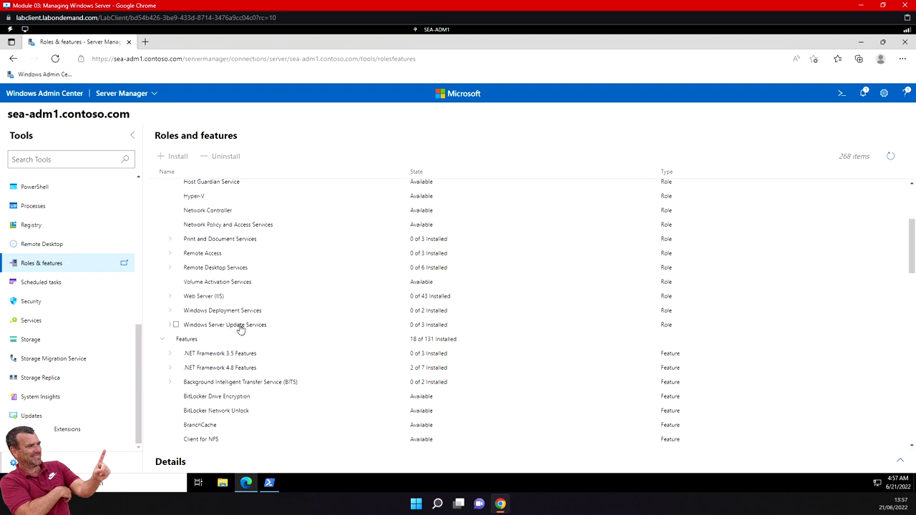
{"action": "scroll", "coordinate": [244, 350], "scroll_direction": "down", "scroll_amount": 1}
{"action": "scroll", "coordinate": [243, 350], "scroll_direction": "down", "scroll_amount": 1}
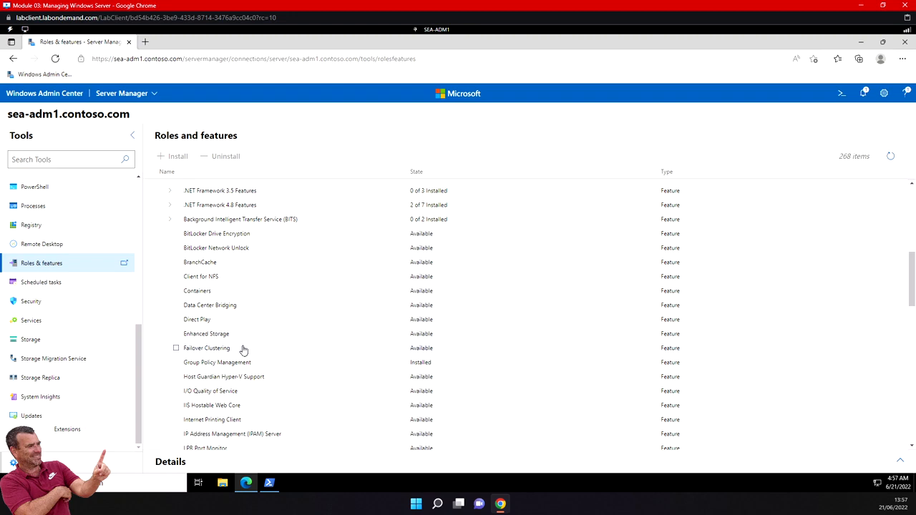
{"action": "scroll", "coordinate": [240, 362], "scroll_direction": "down", "scroll_amount": 3}
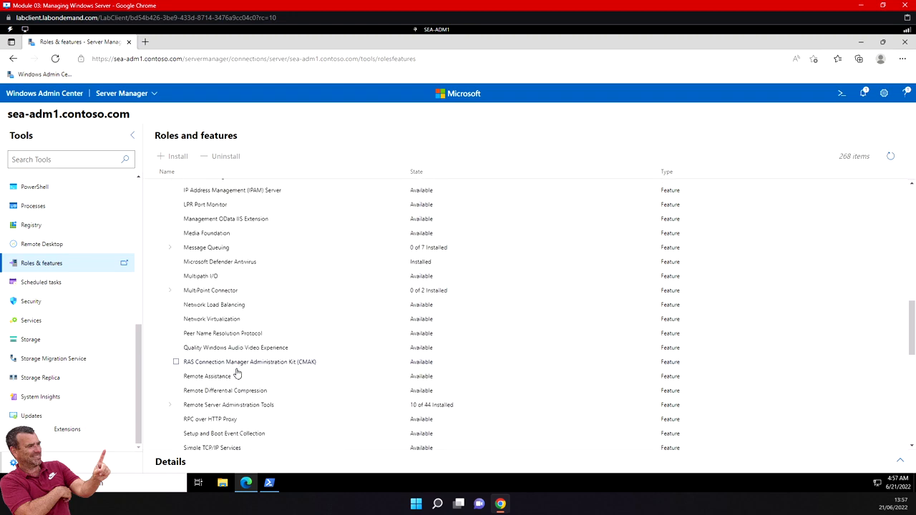
{"action": "scroll", "coordinate": [238, 372], "scroll_direction": "down", "scroll_amount": 1}
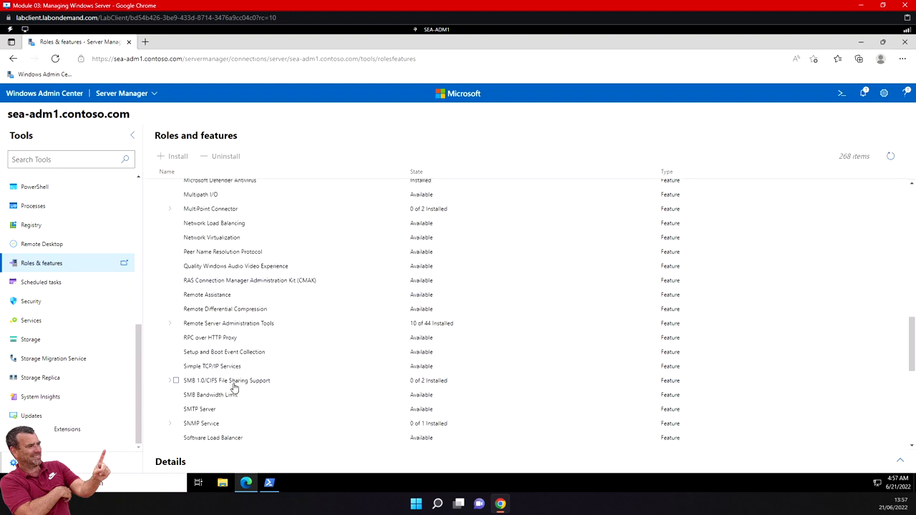
{"action": "scroll", "coordinate": [221, 343], "scroll_direction": "down", "scroll_amount": 1}
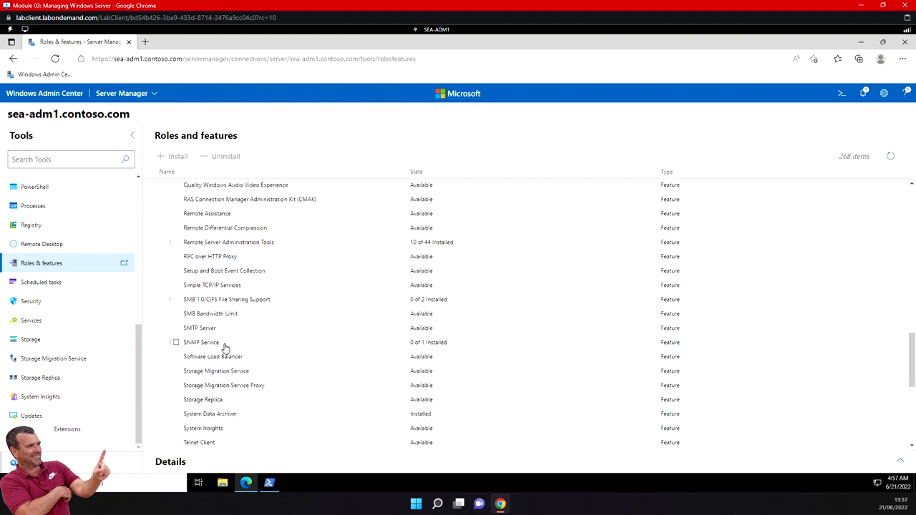
- Show the Details pane and mark Telnet Client for installation
{"action": "left_click", "coordinate": [212, 444]}
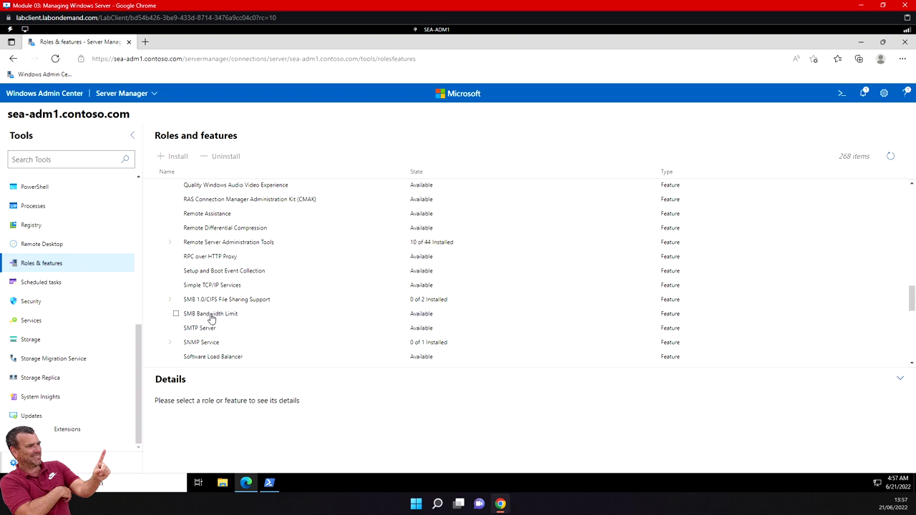
{"action": "scroll", "coordinate": [211, 318], "scroll_direction": "down", "scroll_amount": 1}
{"action": "scroll", "coordinate": [211, 318], "scroll_direction": "down", "scroll_amount": 2}
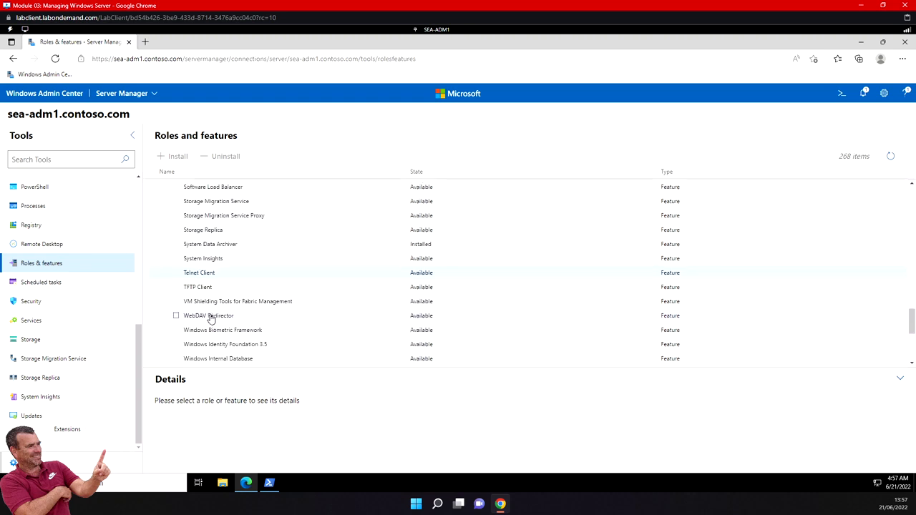
{"action": "left_click", "coordinate": [176, 274]}
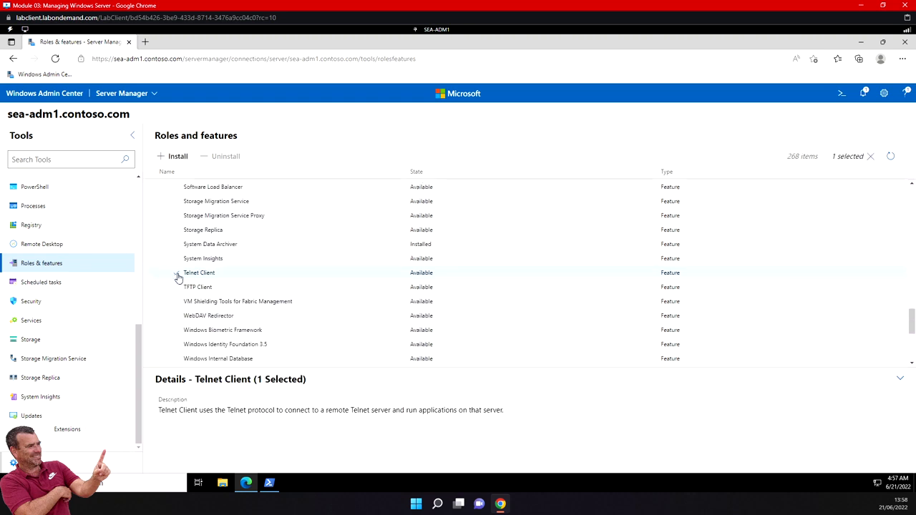
- Start installing Telnet Client on sea-adm1, confirming with Yes
{"action": "left_click", "coordinate": [179, 156]}
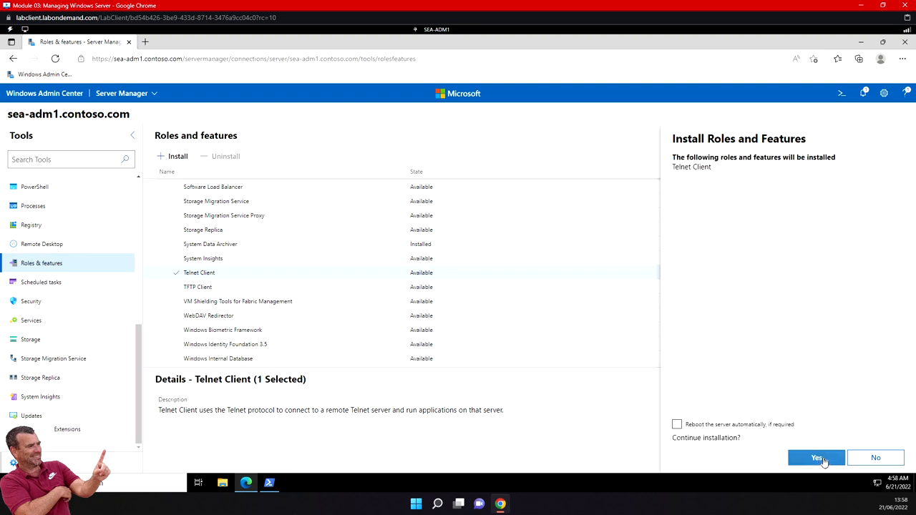
{"action": "left_click", "coordinate": [821, 460]}
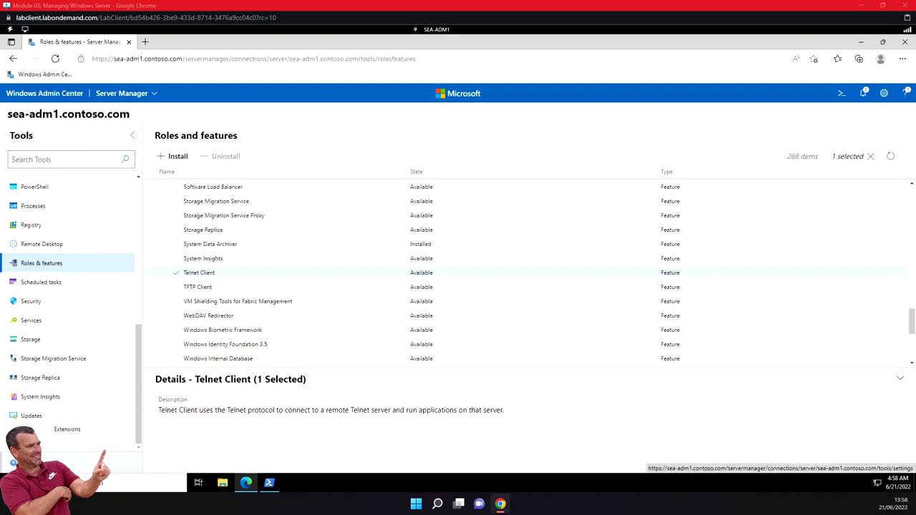
- Go to sea-adm1's Settings and show its Remote Desktop settings
{"action": "left_click", "coordinate": [29, 463]}
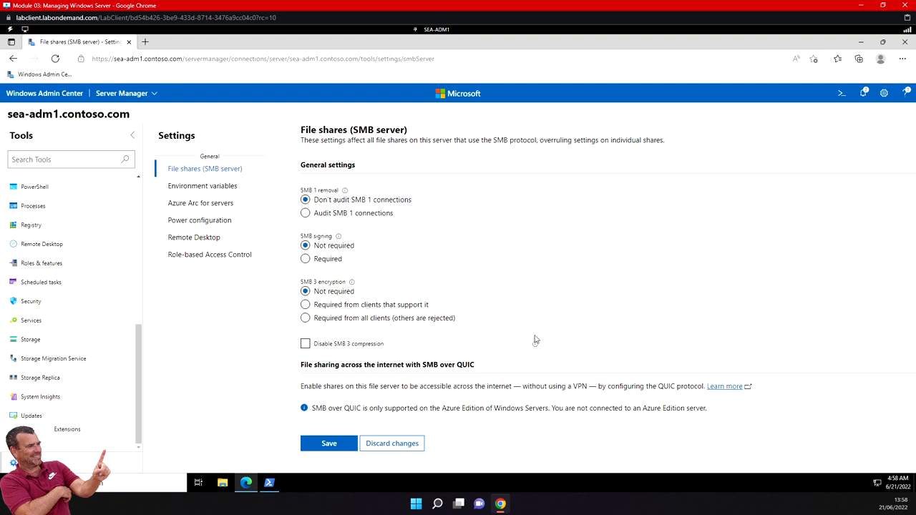
{"action": "left_click", "coordinate": [204, 242]}
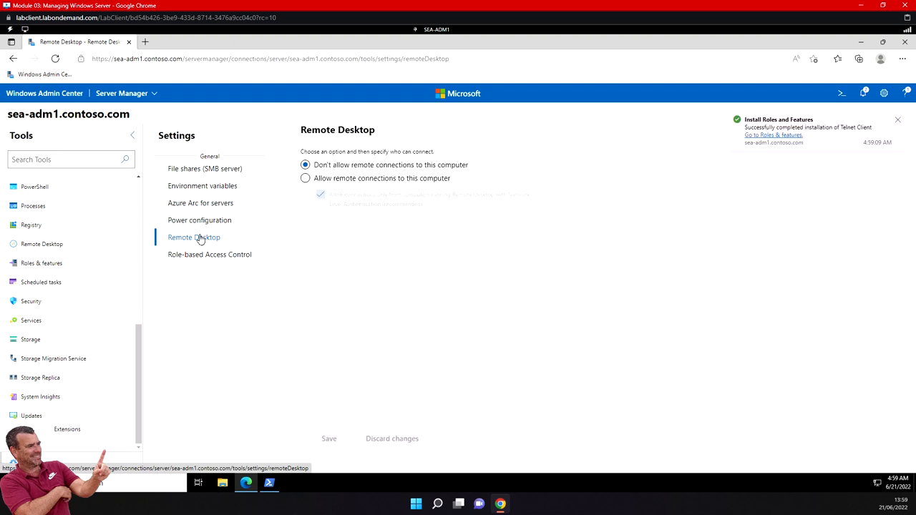
- Allow and save remote connections on sea-adm1, then open its Remote Desktop sign-in
{"action": "left_click", "coordinate": [306, 179]}
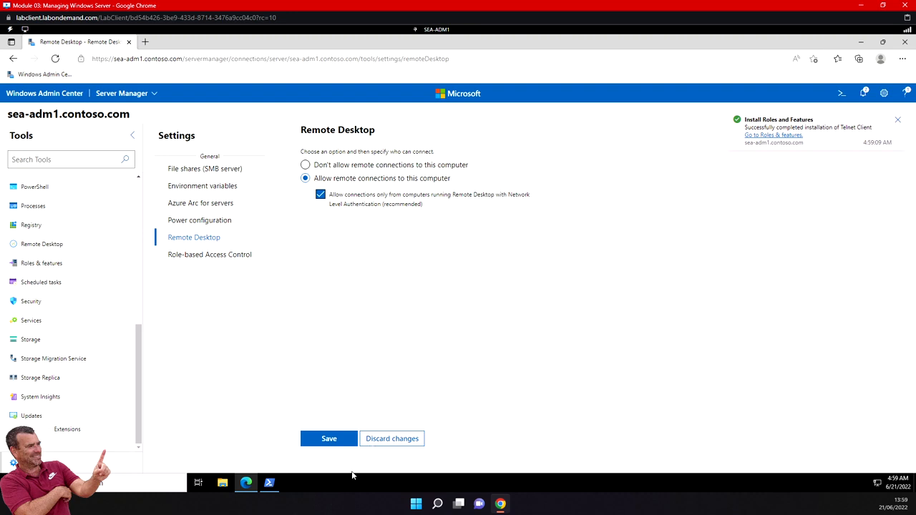
{"action": "left_click", "coordinate": [336, 442]}
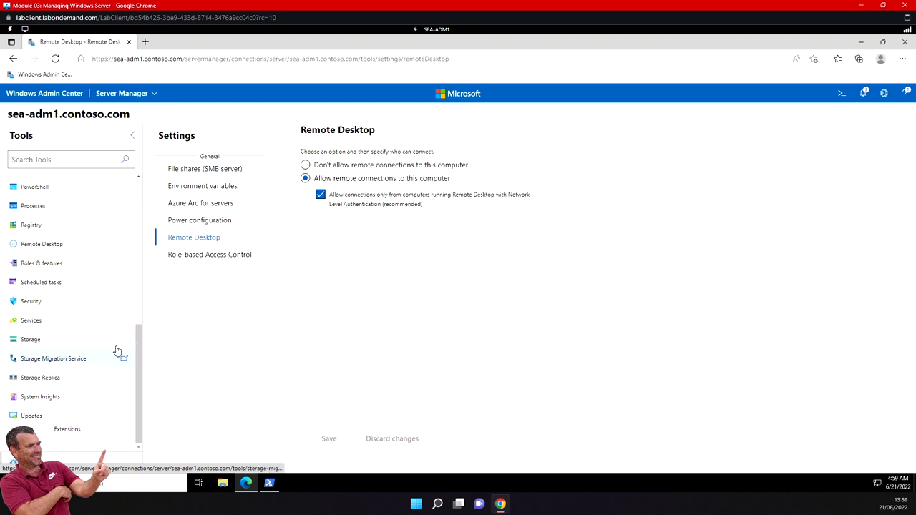
{"action": "scroll", "coordinate": [136, 340], "scroll_direction": "up", "scroll_amount": 1}
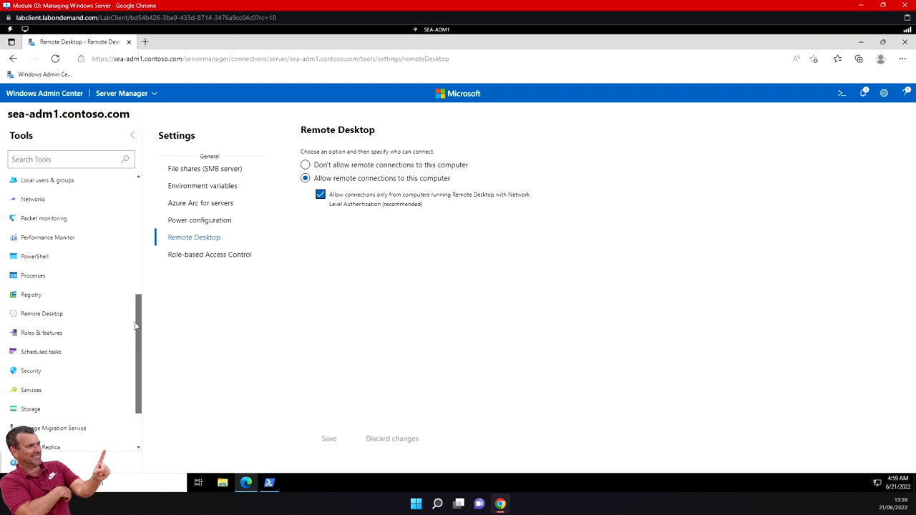
{"action": "left_click", "coordinate": [50, 315]}
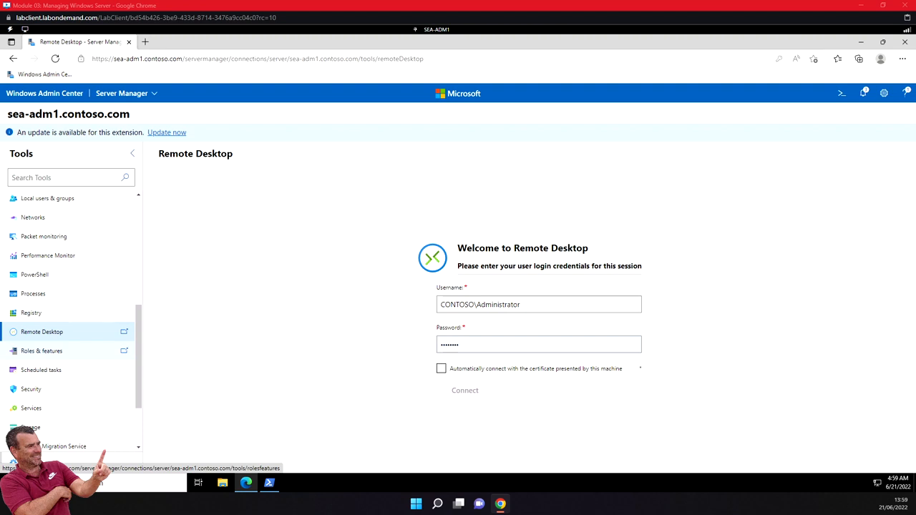
- Return to All connections and connect to sea-dc1.contoso.com
{"action": "left_click", "coordinate": [52, 95]}
{"action": "left_click", "coordinate": [117, 95]}
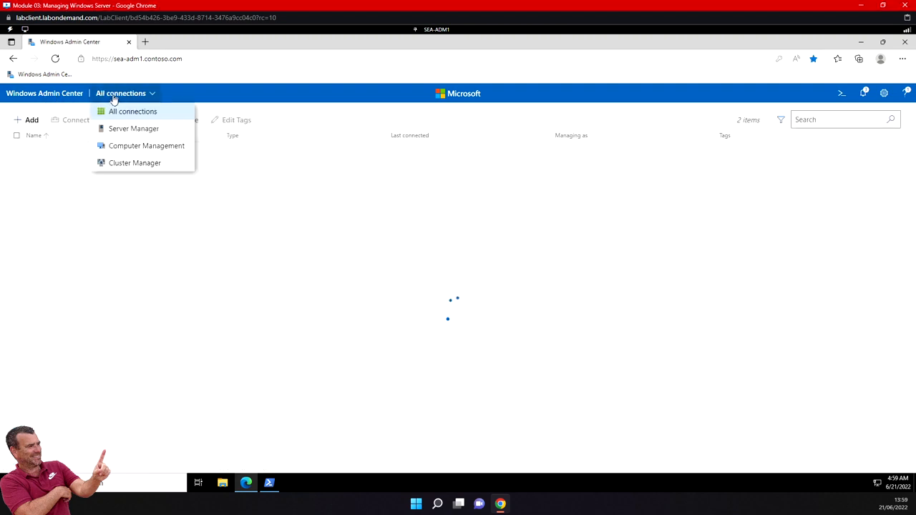
{"action": "left_click", "coordinate": [66, 204]}
{"action": "left_click", "coordinate": [63, 165]}
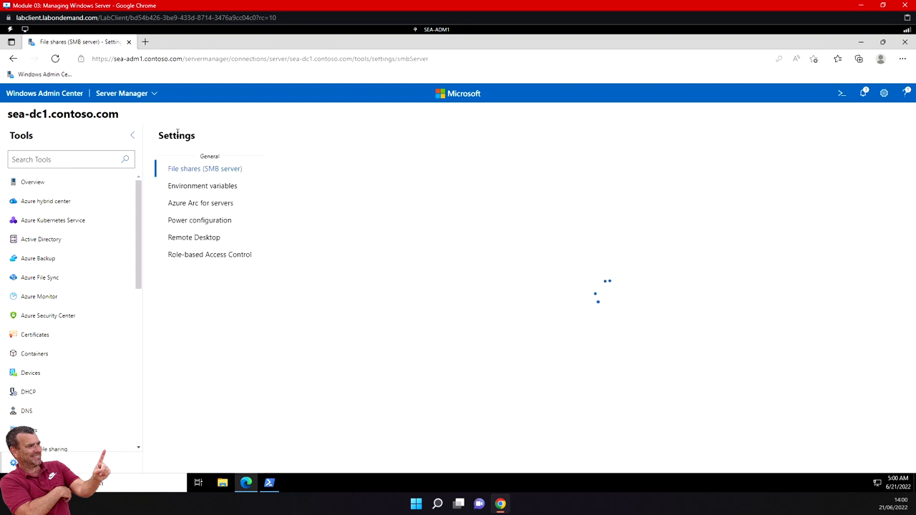
- Allow and save remote connections on sea-dc1, then open its Remote Desktop sign-in
{"action": "left_click", "coordinate": [215, 239]}
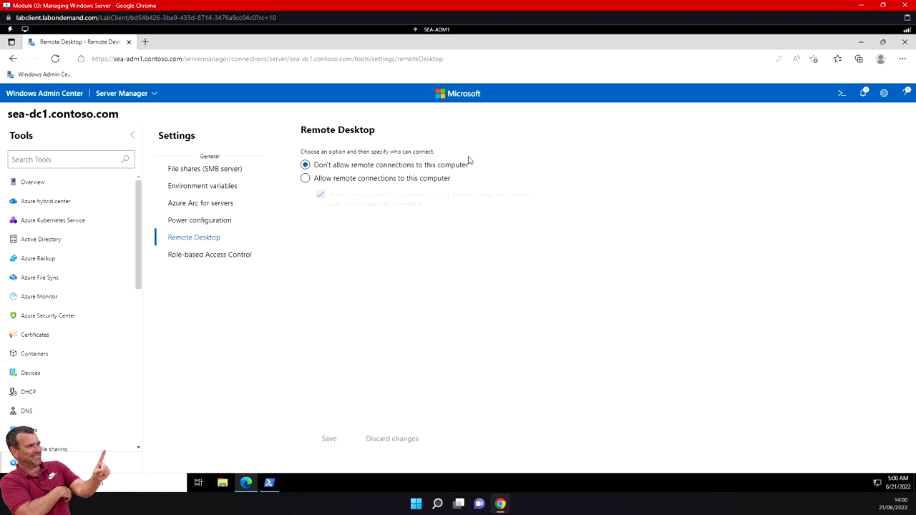
{"action": "left_click", "coordinate": [305, 178]}
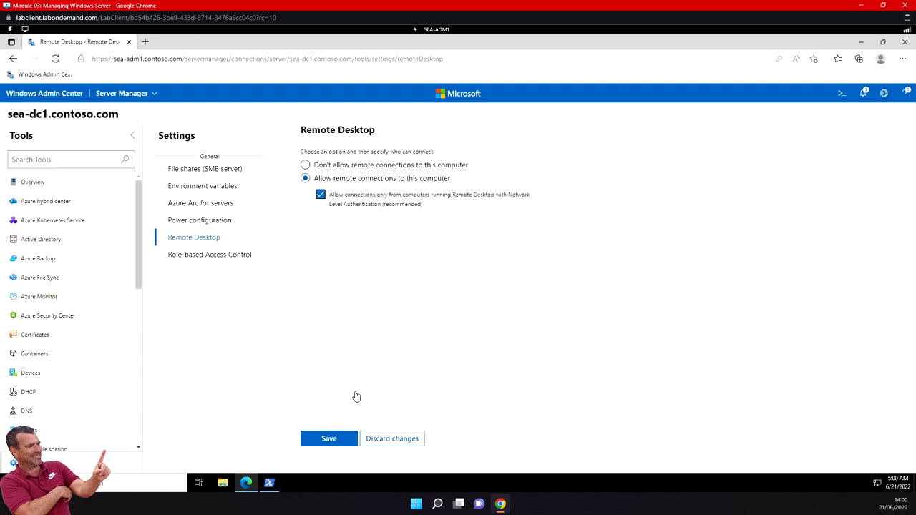
{"action": "left_click", "coordinate": [329, 440]}
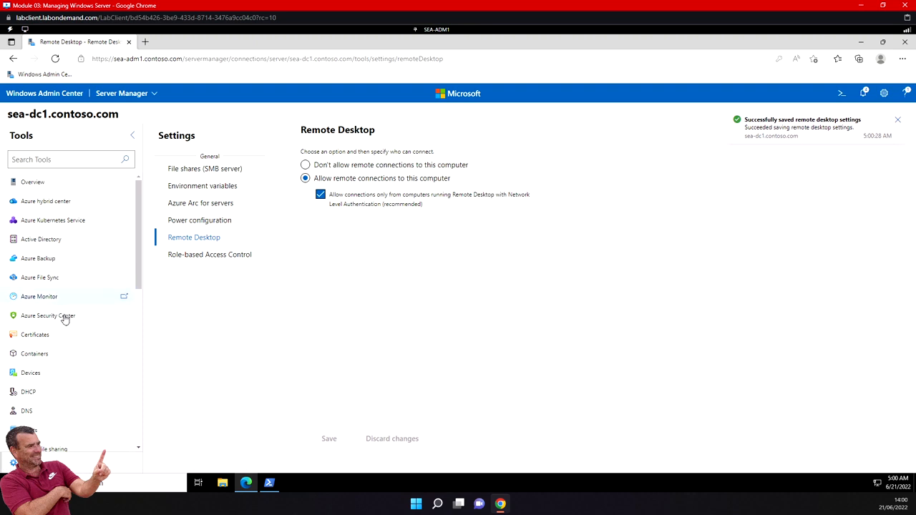
{"action": "scroll", "coordinate": [71, 320], "scroll_direction": "down", "scroll_amount": 3}
{"action": "left_click", "coordinate": [85, 432]}
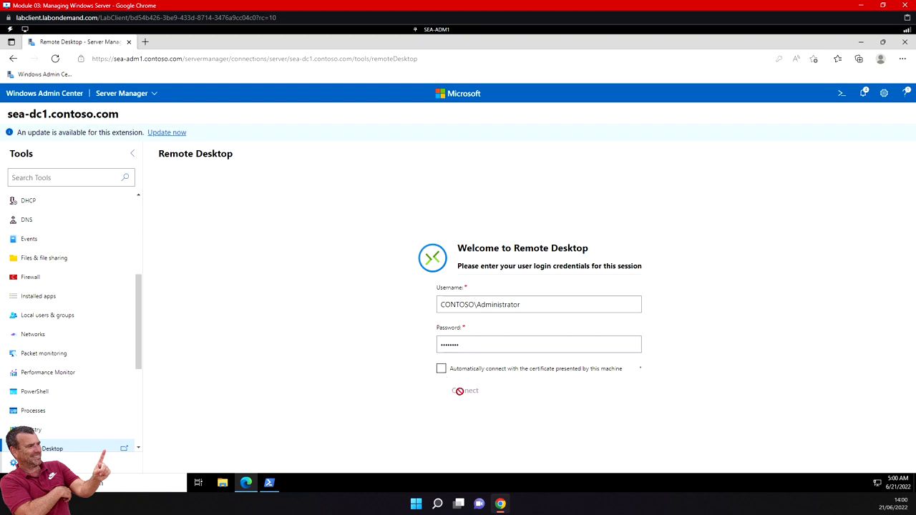
- Replace the sea-dc1 account password and trust and confirm the sea-dc1 certificate
{"action": "left_click", "coordinate": [462, 344]}
{"action": "left_click_drag", "start_coordinate": [504, 344], "coordinate": [419, 350]}
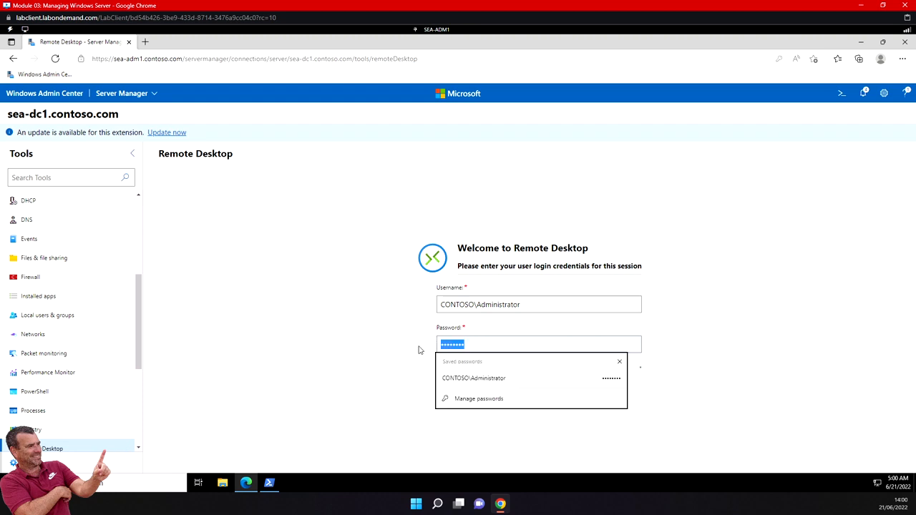
{"action": "type", "text": "••••••"}
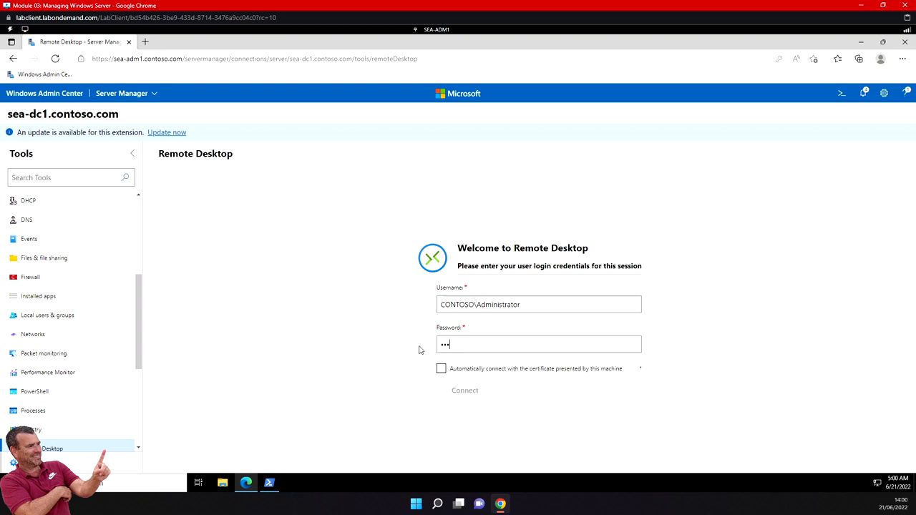
{"action": "type", "text": "••"}
{"action": "left_click", "coordinate": [440, 370]}
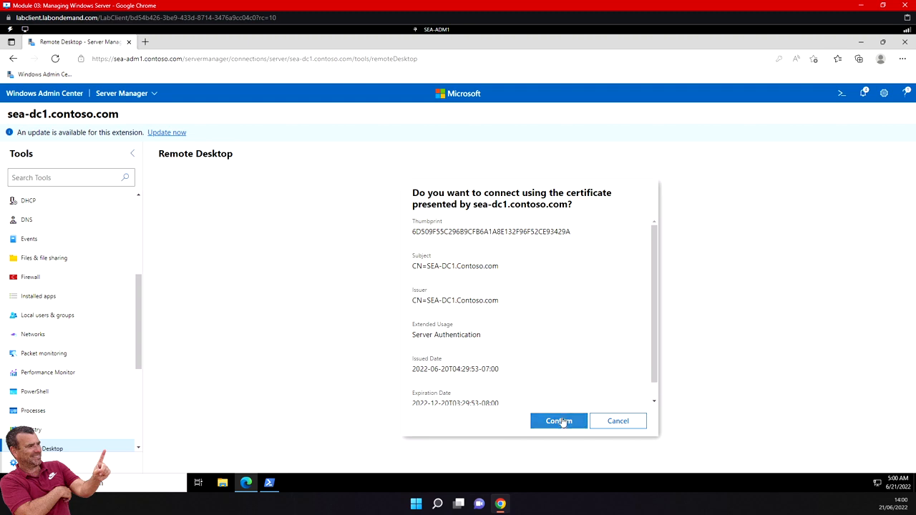
{"action": "left_click", "coordinate": [561, 422]}
- Connect the Remote Desktop session to sea-dc1, disconnect it, then bring up Windows PowerShell
{"action": "left_click", "coordinate": [465, 391]}
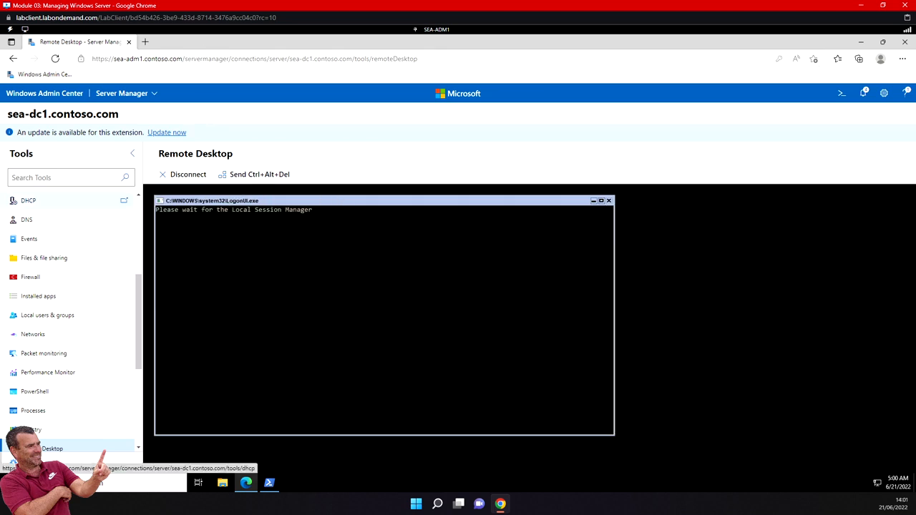
{"action": "left_click", "coordinate": [187, 174]}
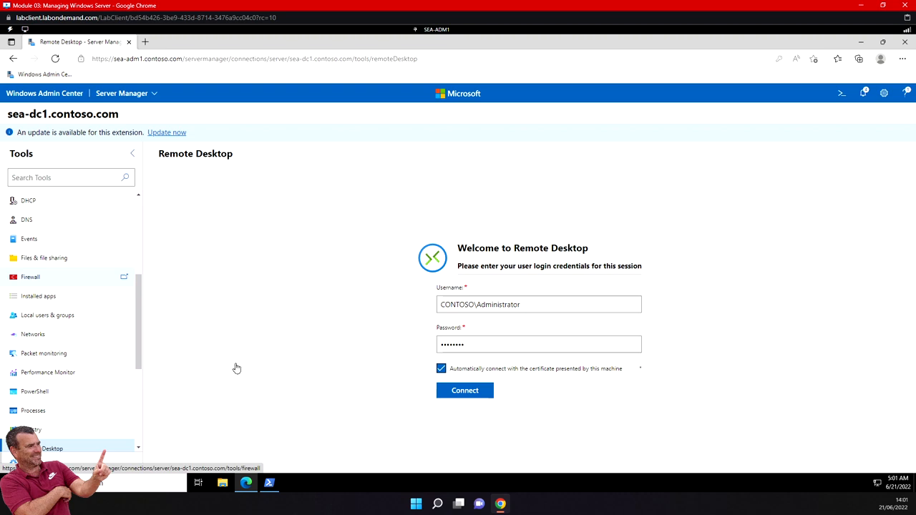
{"action": "left_click", "coordinate": [269, 484]}
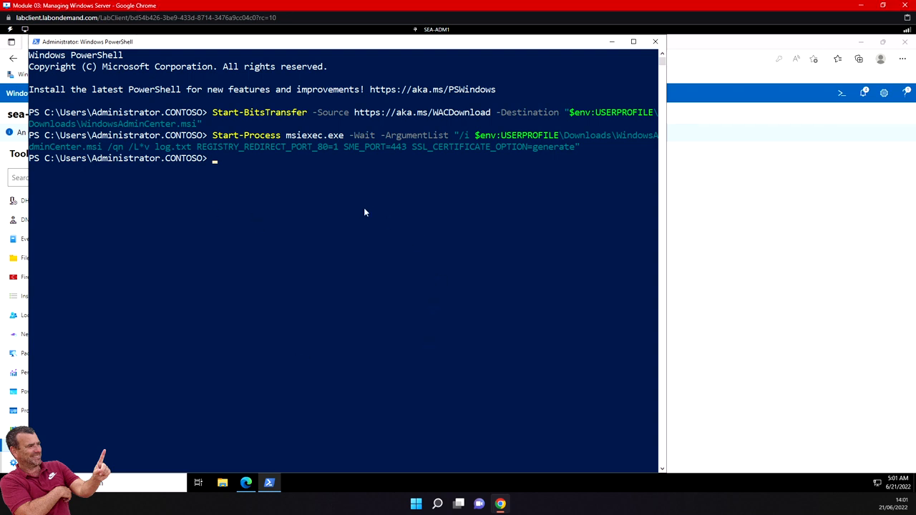
- Open a remote session with Enter-PSSession -ComputerName SEA-DC1 and check AppIDSvc's status with Get-Service
{"action": "right_click", "coordinate": [243, 177]}
{"action": "key", "text": "Return"}
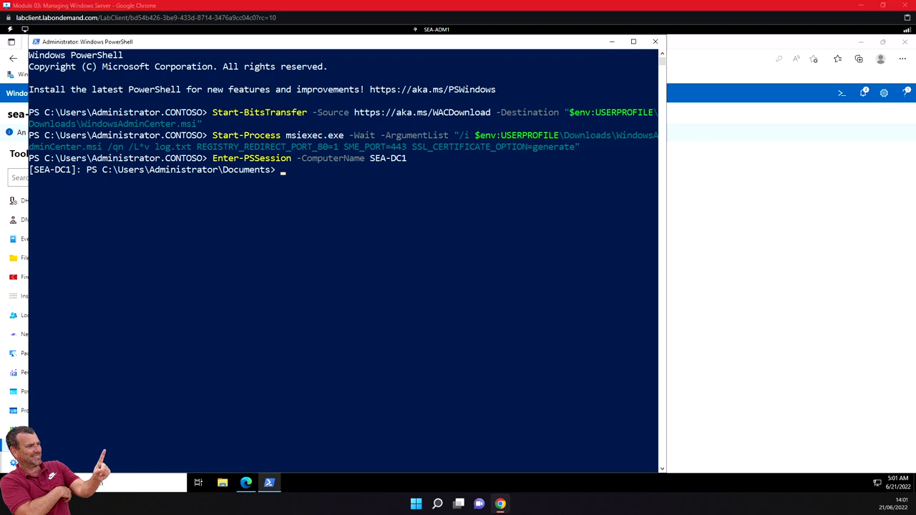
{"action": "type", "text": "Get-Service -Name AppIDSvc"}
{"action": "key", "text": "Return"}
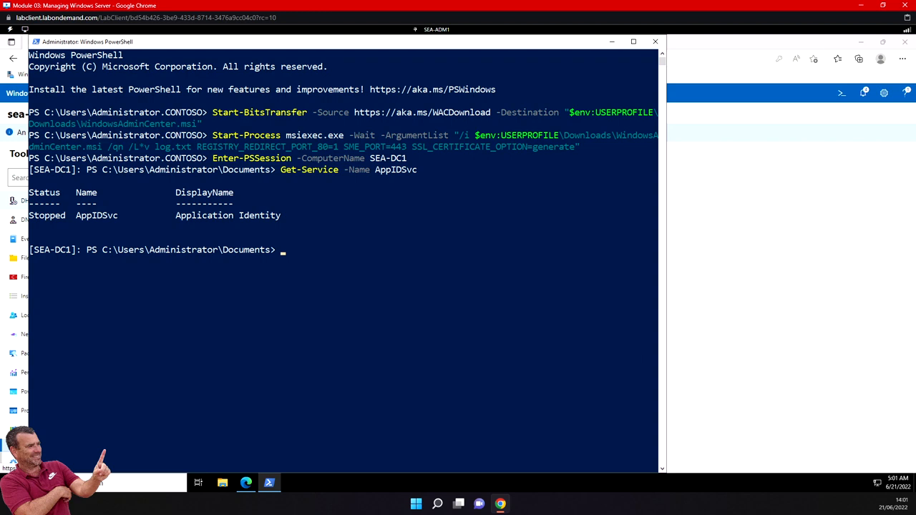
- Run Start-Service -Name AppIDSvc, then verify with gsv that AppIDSvc is Running
{"action": "type", "text": "Start-Service -Name AppIDSvc"}
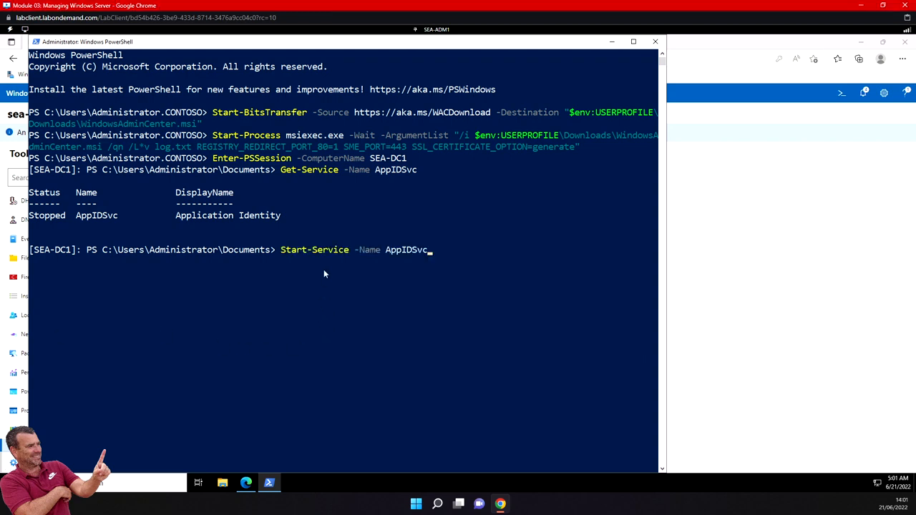
{"action": "key", "text": "Return"}
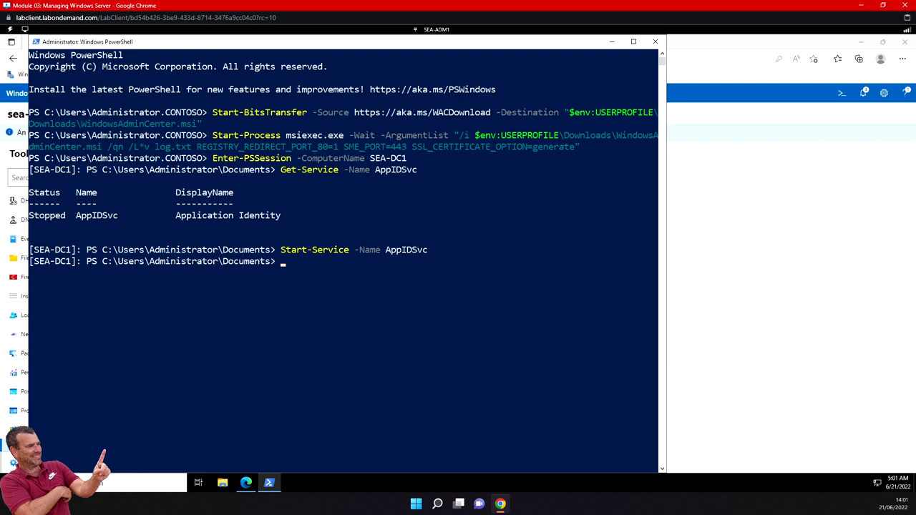
{"action": "type", "text": "gsv A"}
{"action": "type", "text": "ppIDSvc"}
{"action": "key", "text": "Return"}
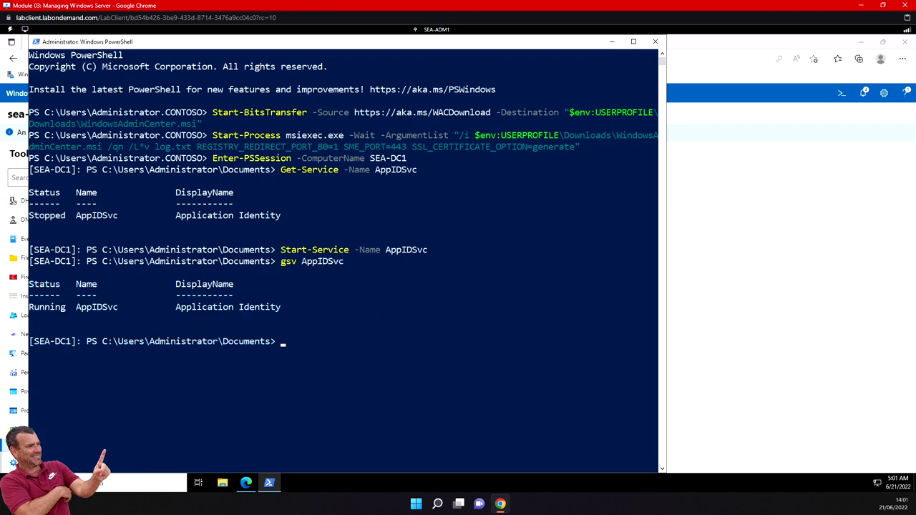